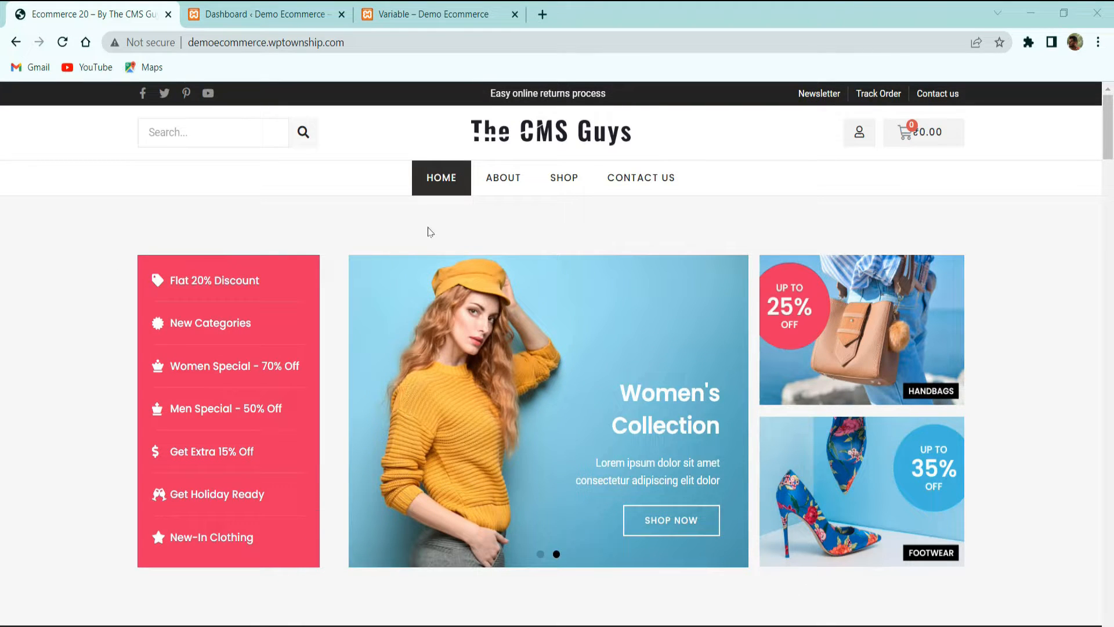
Switch to the 'Dashboard ‹ Demo Ecommerce' WordPress admin tab
click(264, 14)
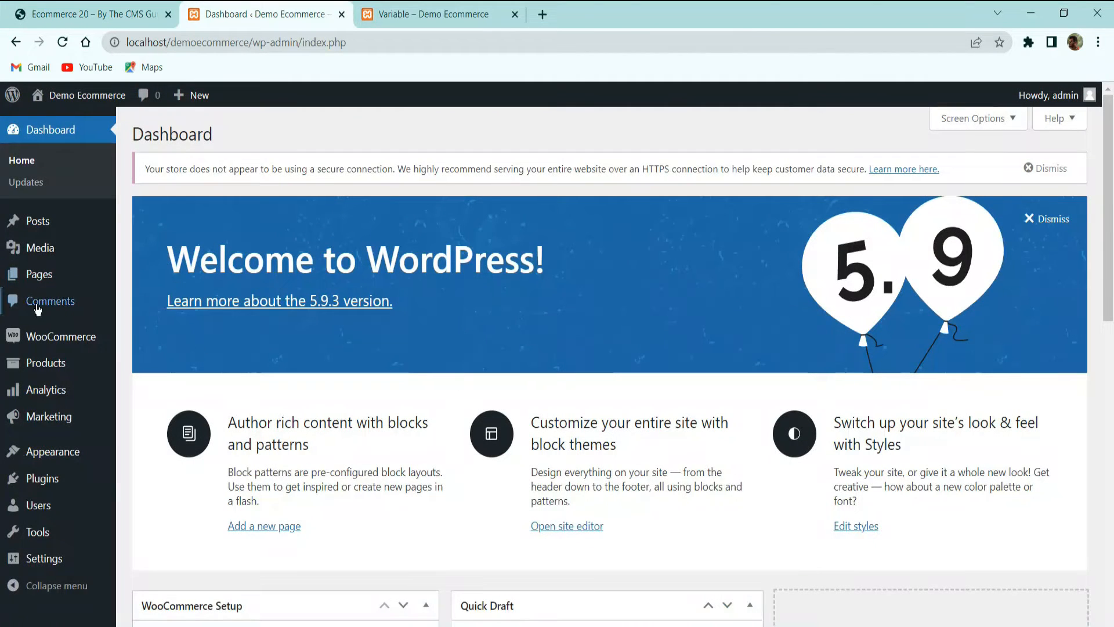
Enable Cash on delivery from the WooCommerce Home payments setup task
click(67, 325)
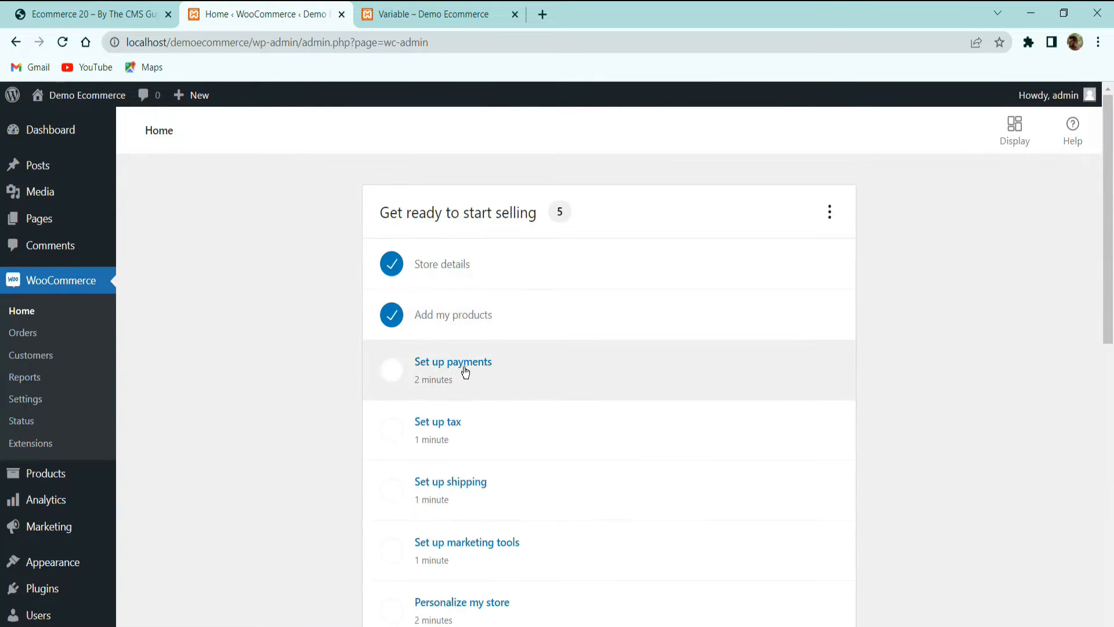
click(530, 369)
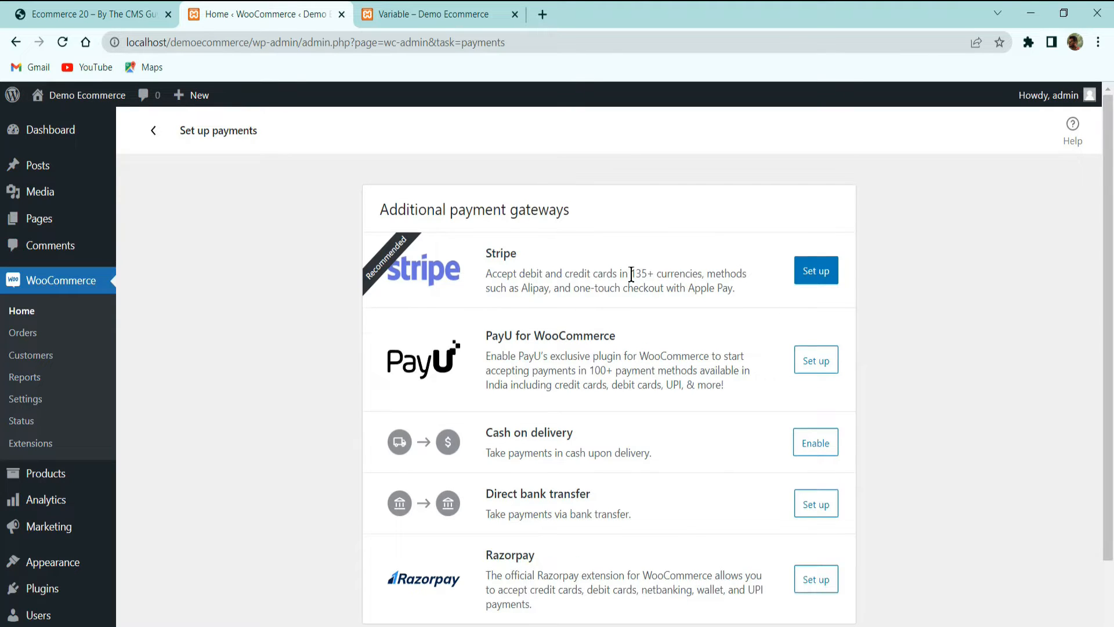
scroll(631, 274, down, 2)
scroll(612, 281, up, 2)
scroll(581, 356, down, 2)
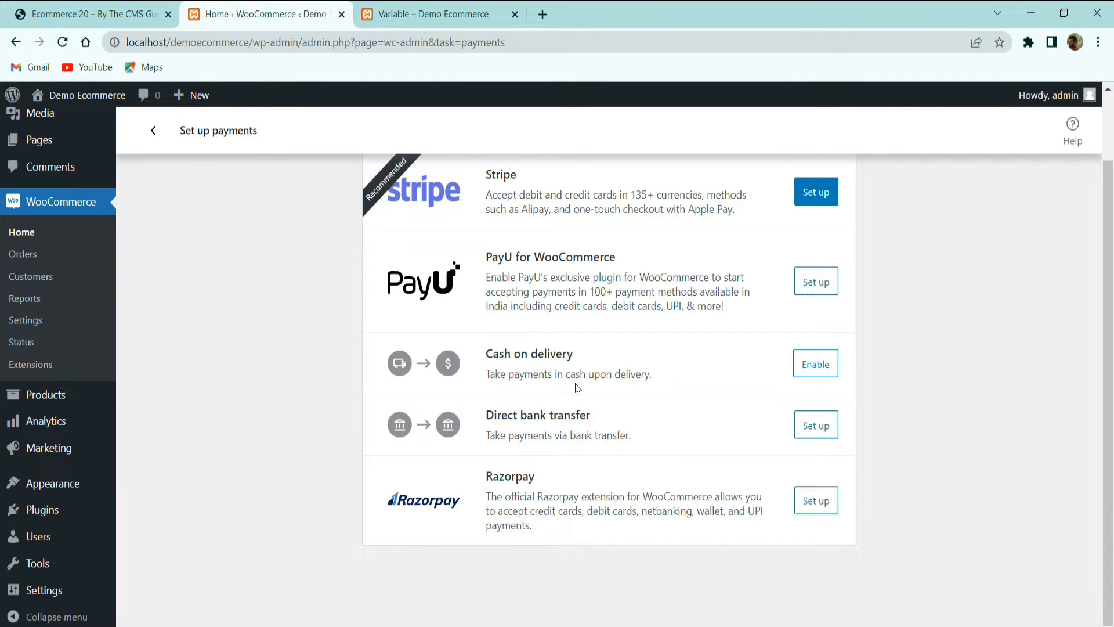
click(814, 364)
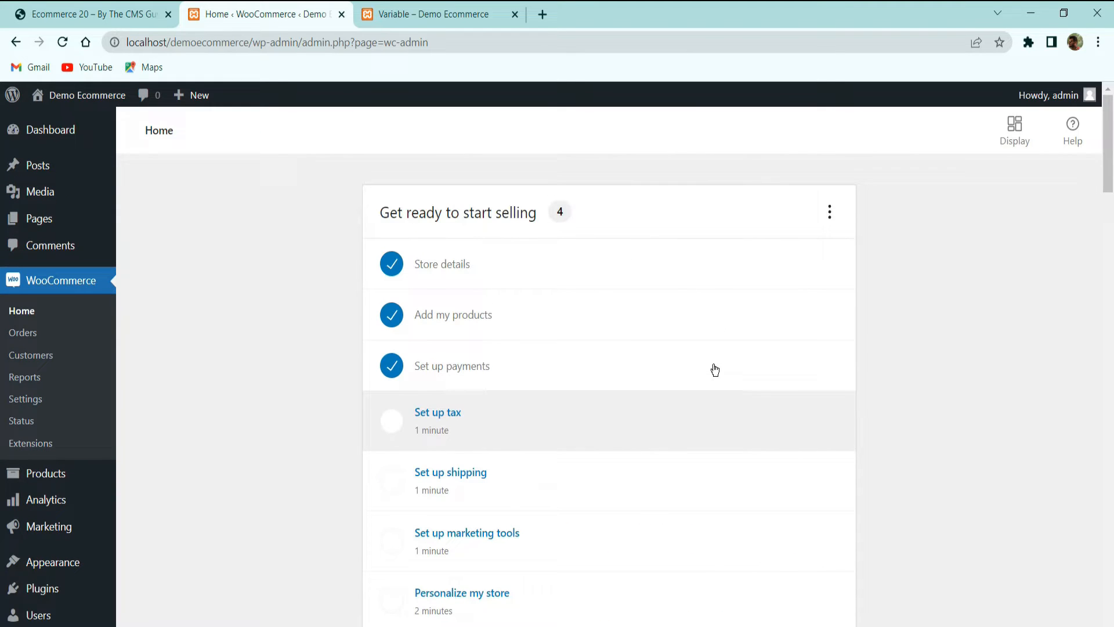
Confirm the payments list, then go to the storefront's Variable product page (₹250.00–₹750.00)
click(448, 372)
scroll(851, 351, down, 1)
scroll(851, 351, up, 1)
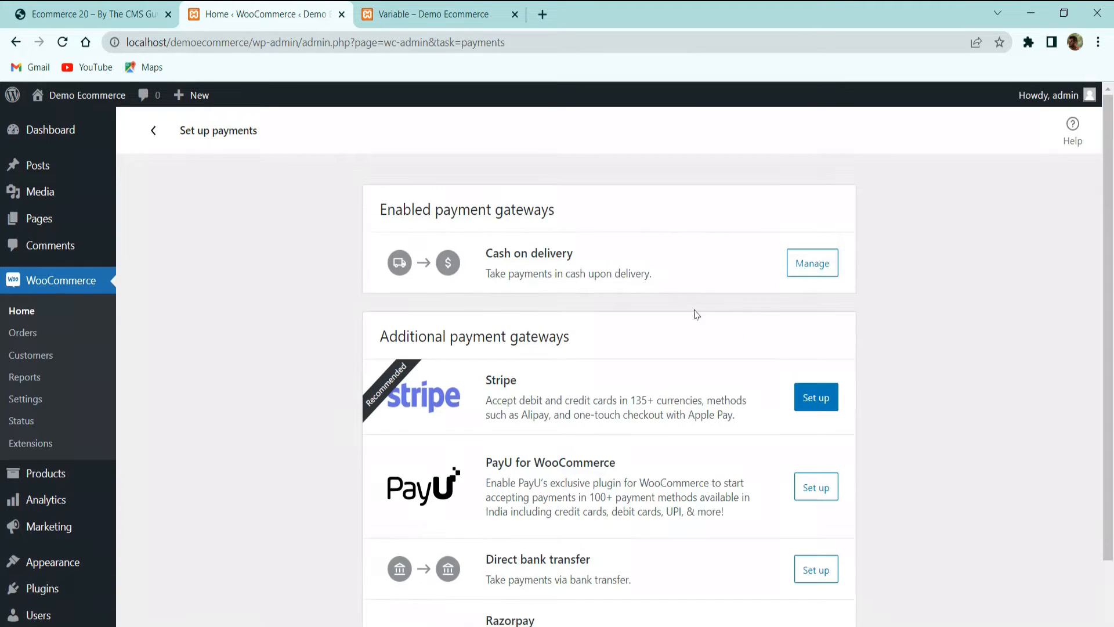
click(424, 14)
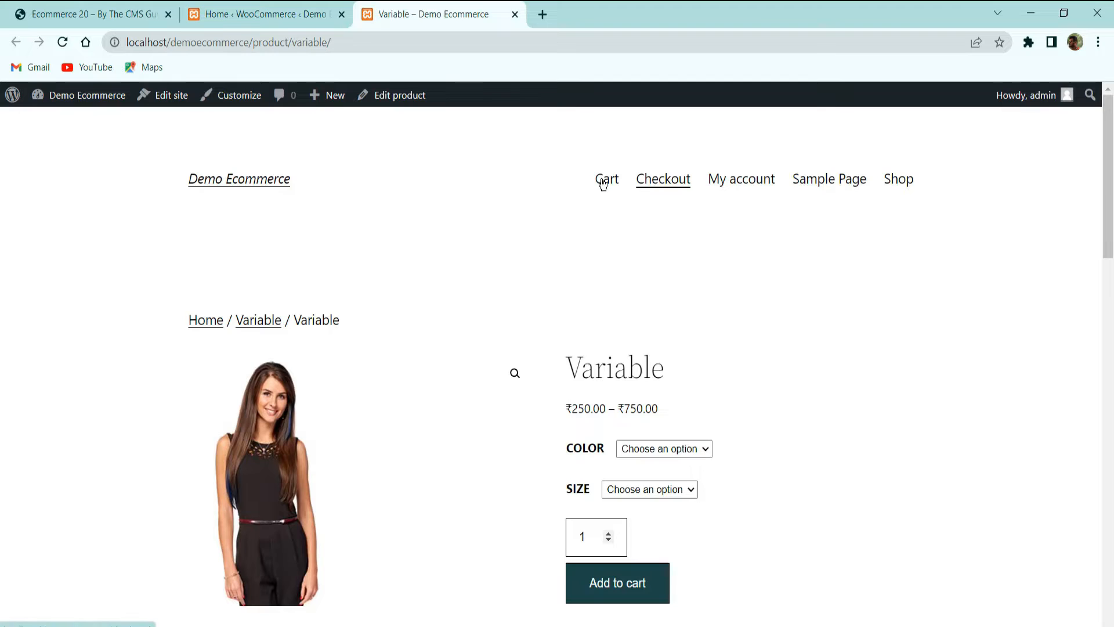
scroll(586, 291, down, 3)
Add the Variable product in colour RED, size S, to the cart
click(662, 433)
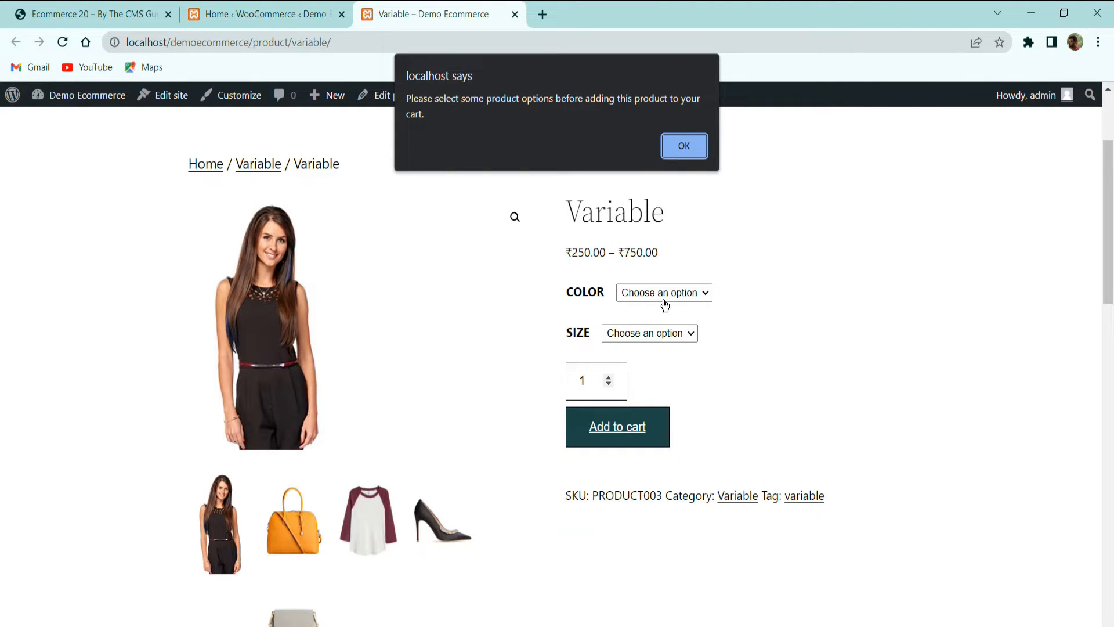
click(683, 144)
click(665, 293)
click(632, 318)
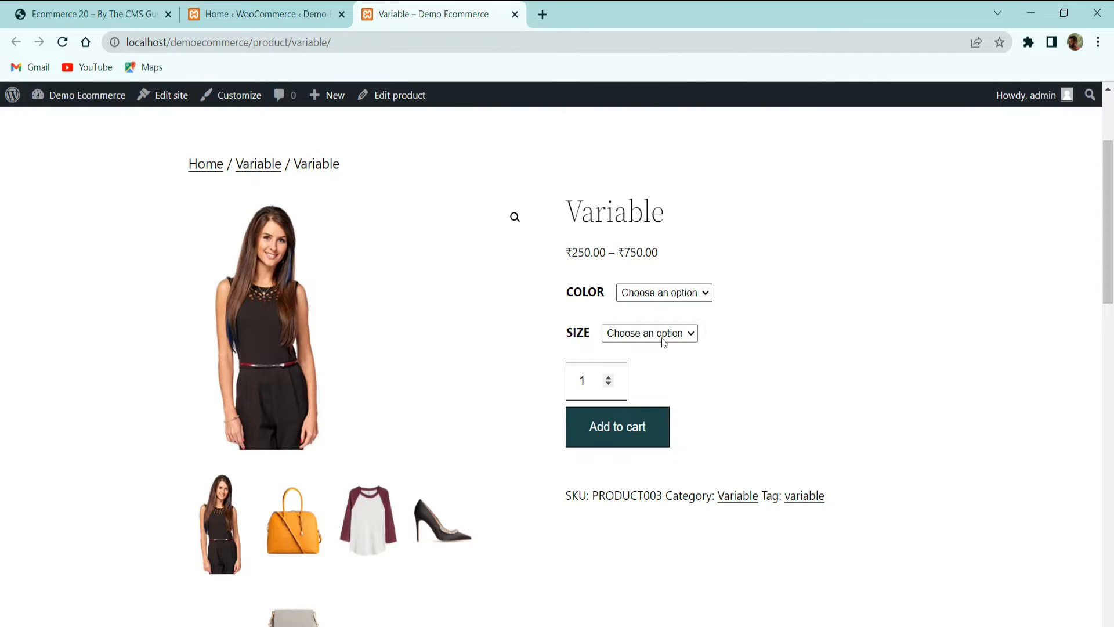
click(650, 333)
click(639, 363)
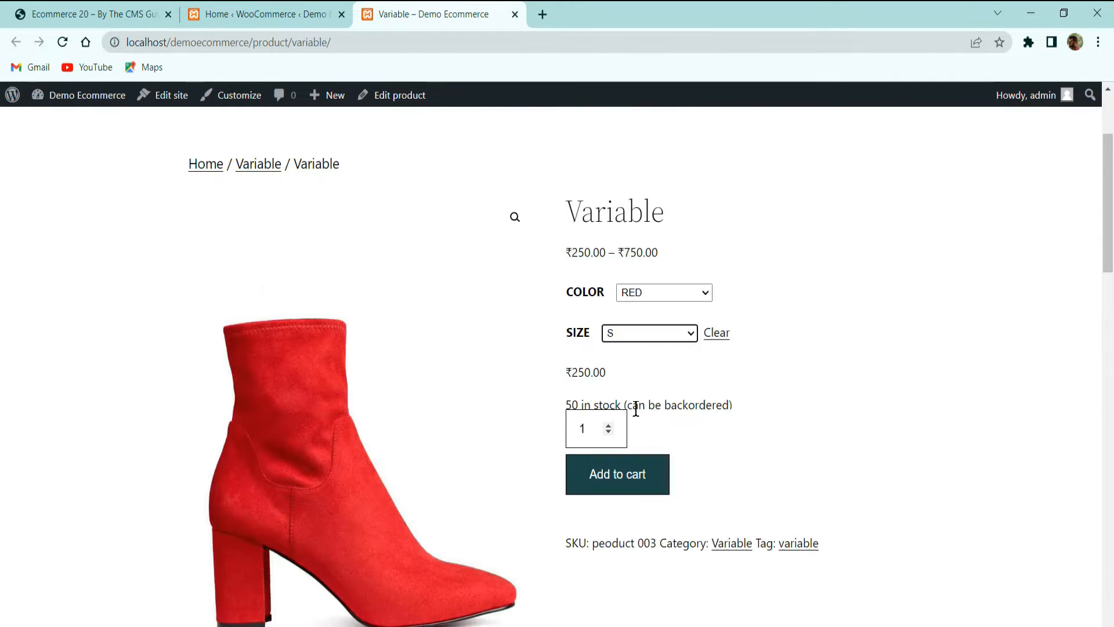
click(635, 495)
Open the cart and proceed to checkout
scroll(694, 428, down, 15)
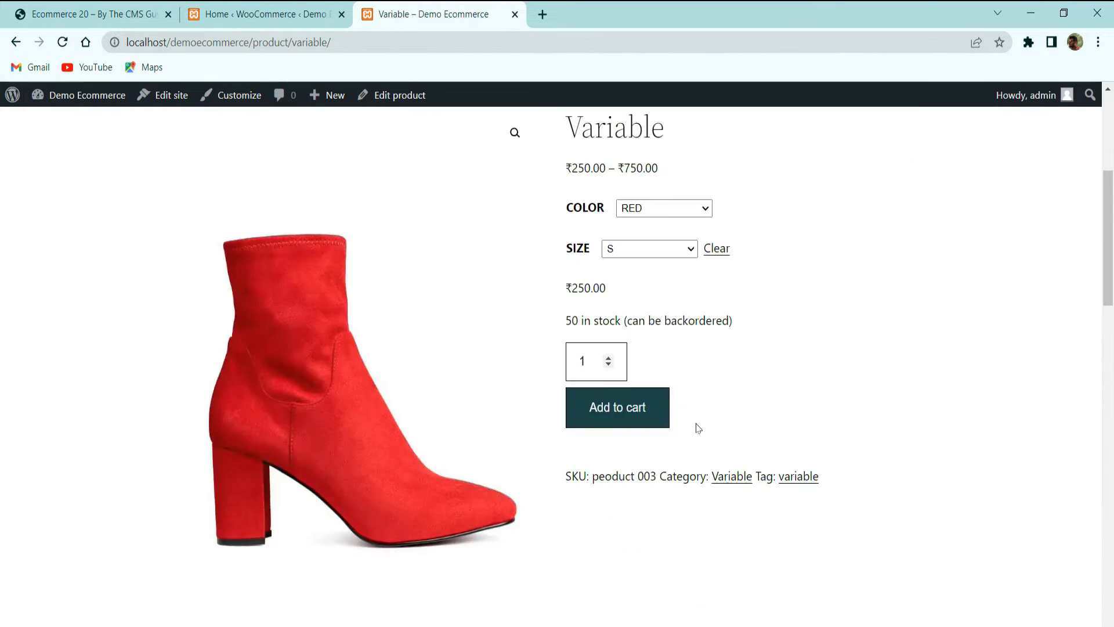
scroll(649, 354, up, 15)
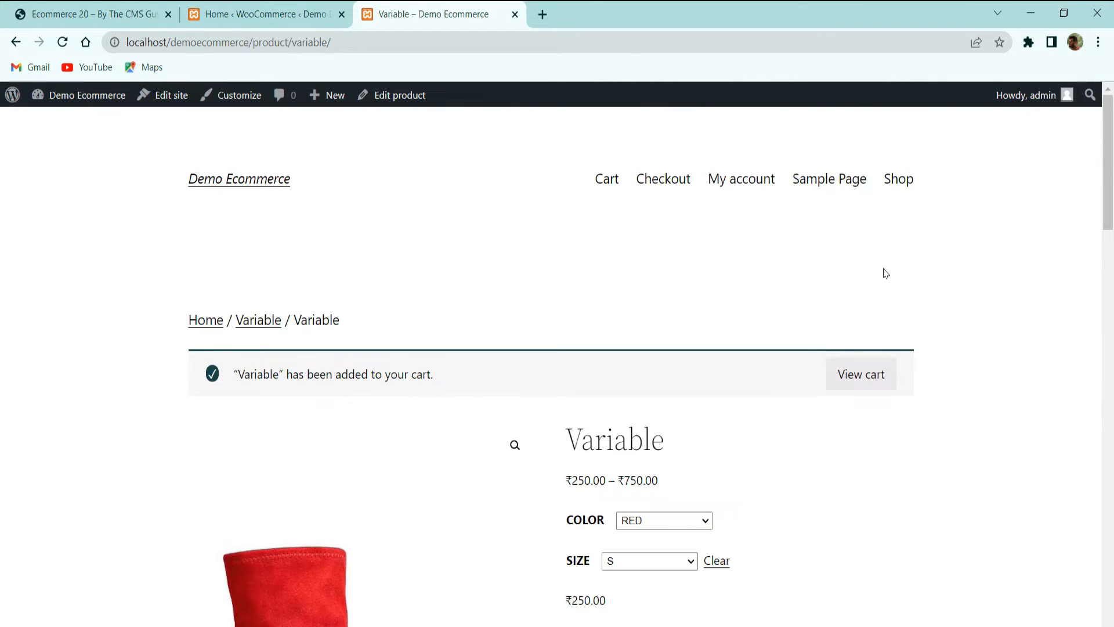
click(606, 180)
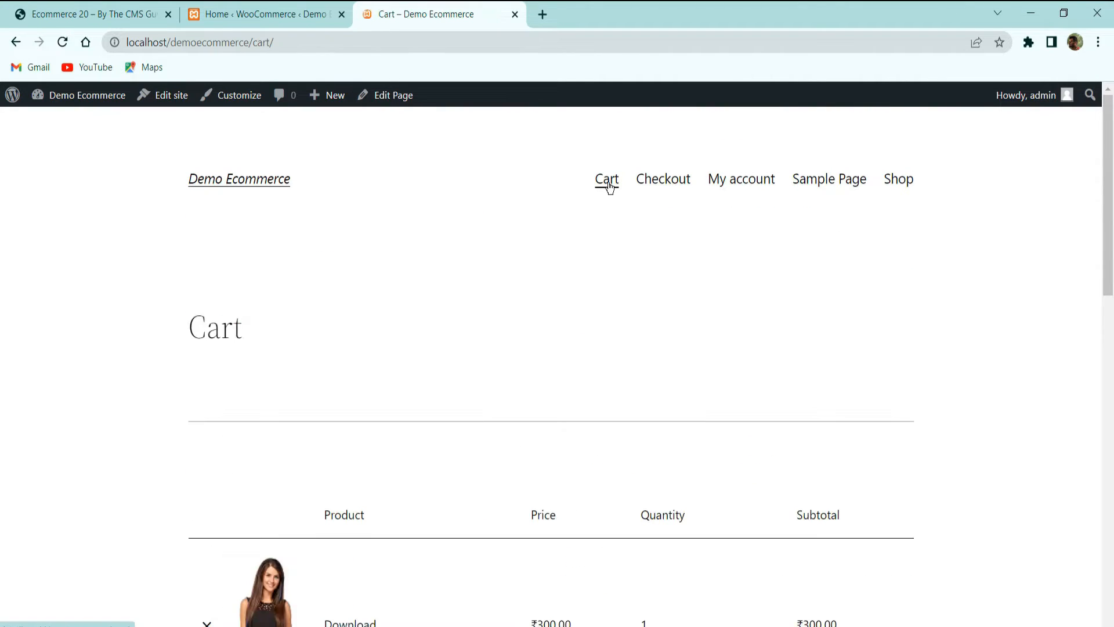
scroll(616, 233, down, 4)
scroll(616, 232, down, 10)
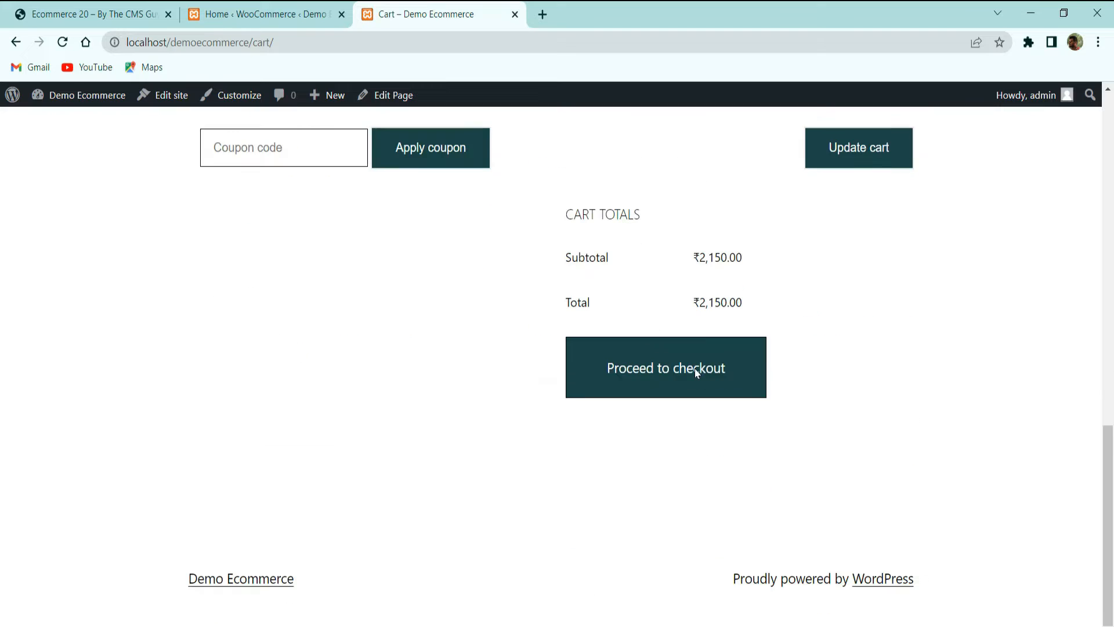
click(683, 364)
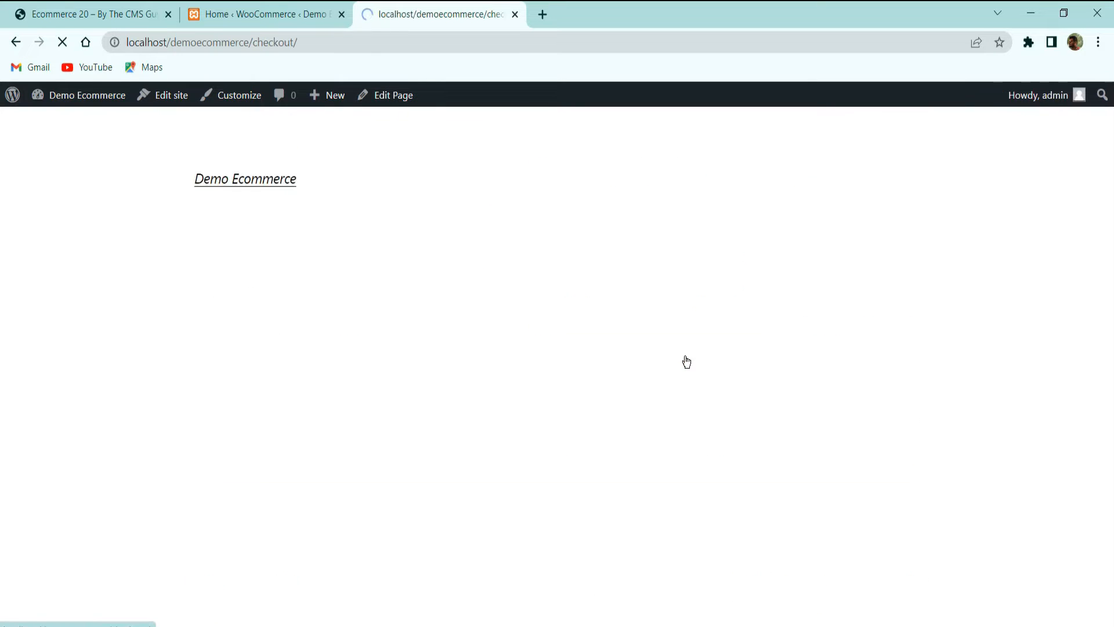
Review the ₹2,150.00 checkout offering only Cash on delivery, then return to admin payments
scroll(670, 360, down, 5)
scroll(668, 358, down, 5)
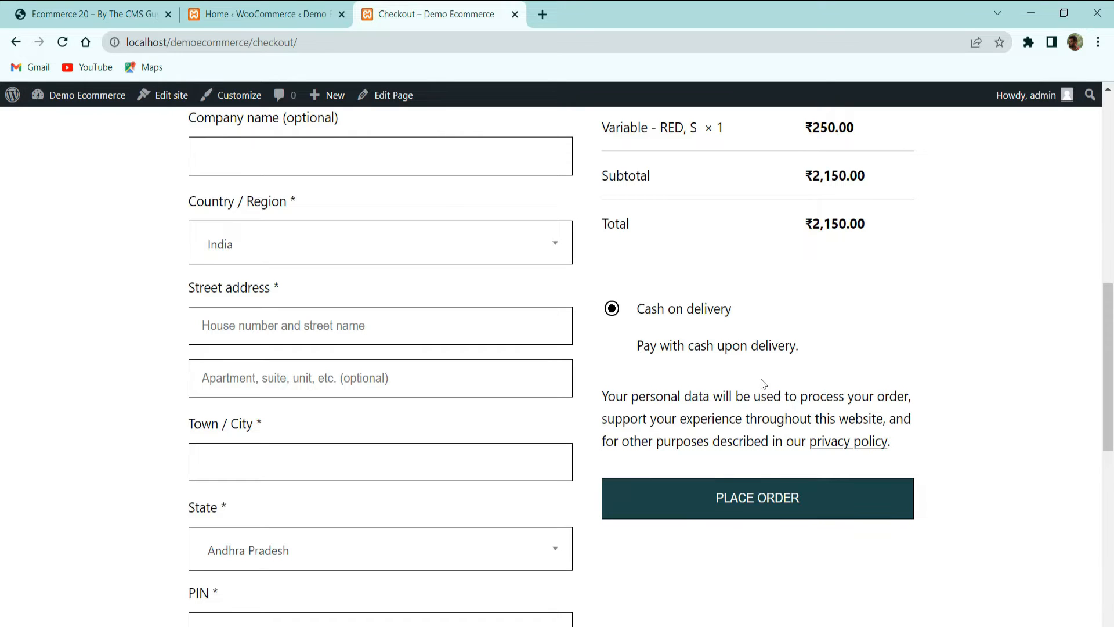
scroll(365, 270, up, 5)
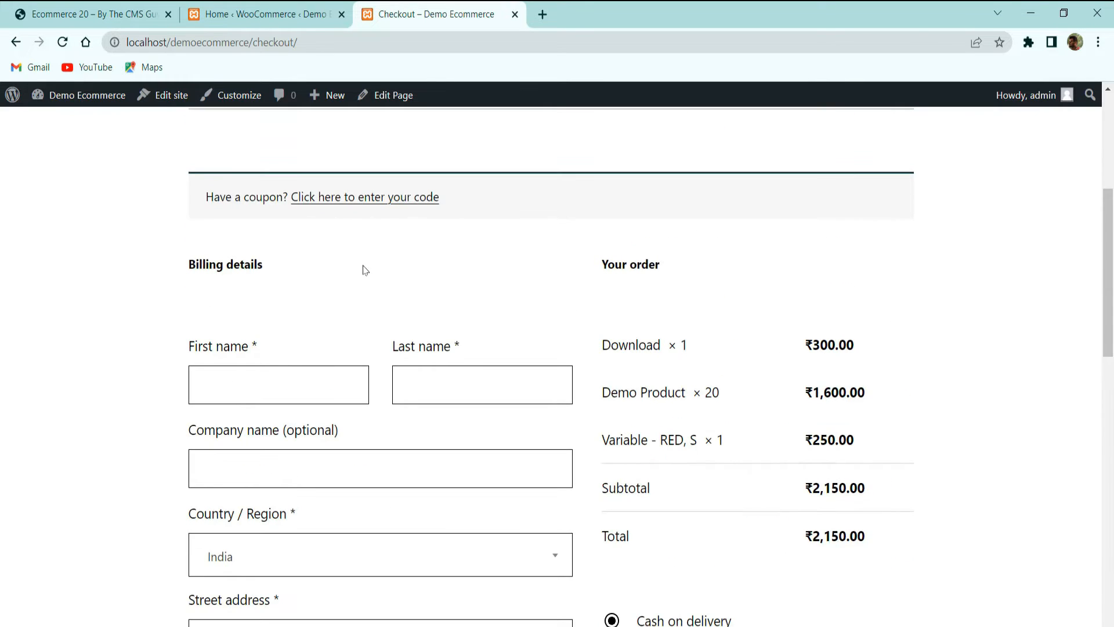
click(249, 384)
scroll(597, 400, down, 7)
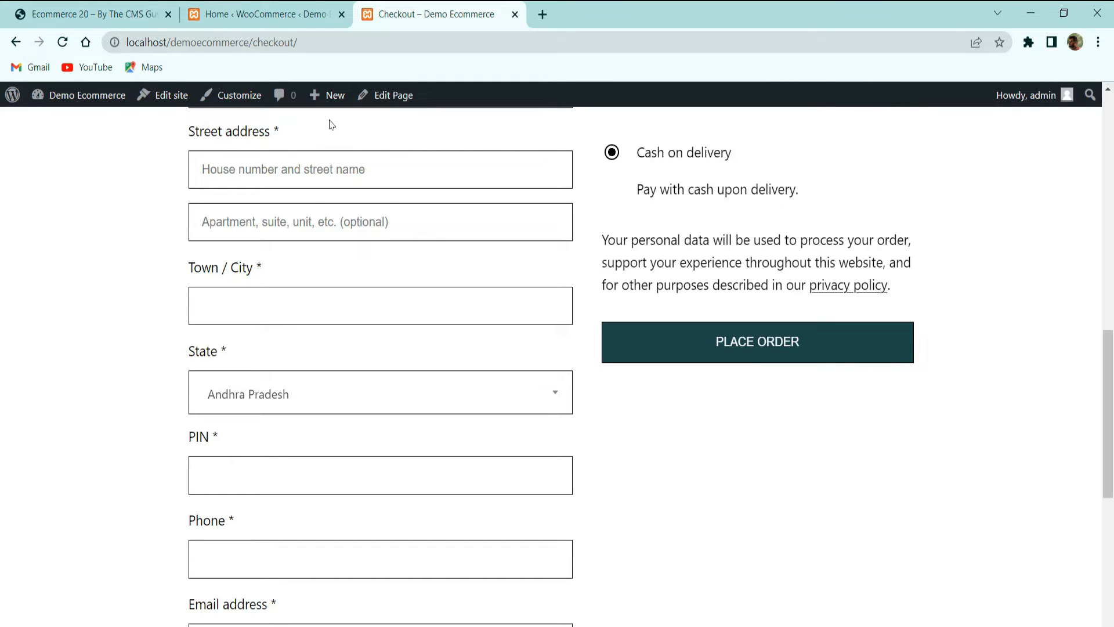
click(273, 15)
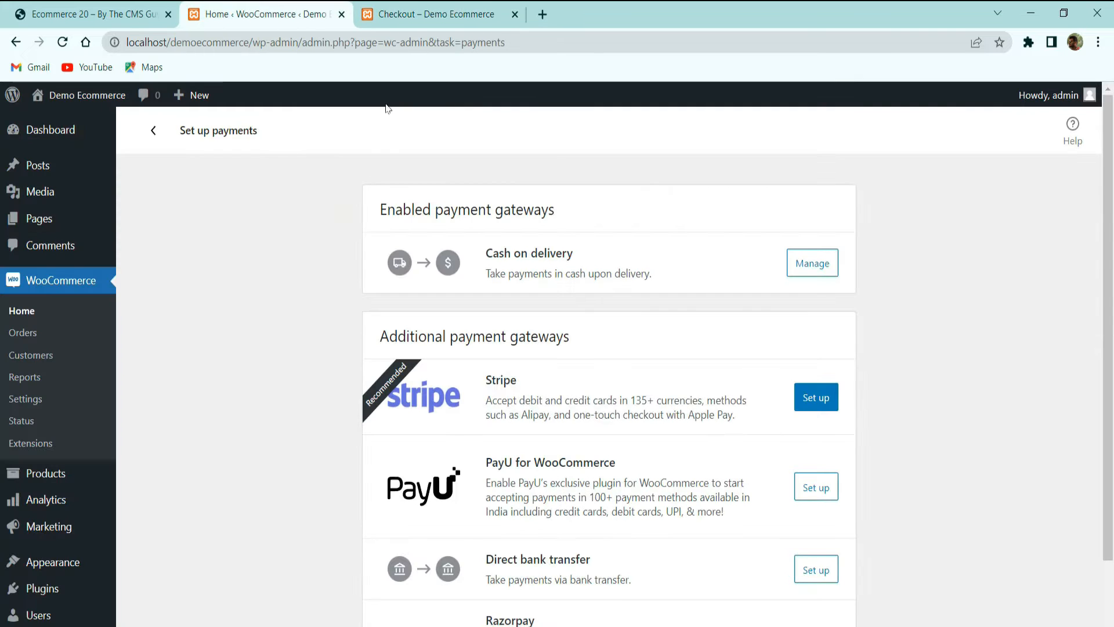
Install and activate the Razorpay for WooCommerce plugin from the payments setup list
scroll(550, 220, down, 2)
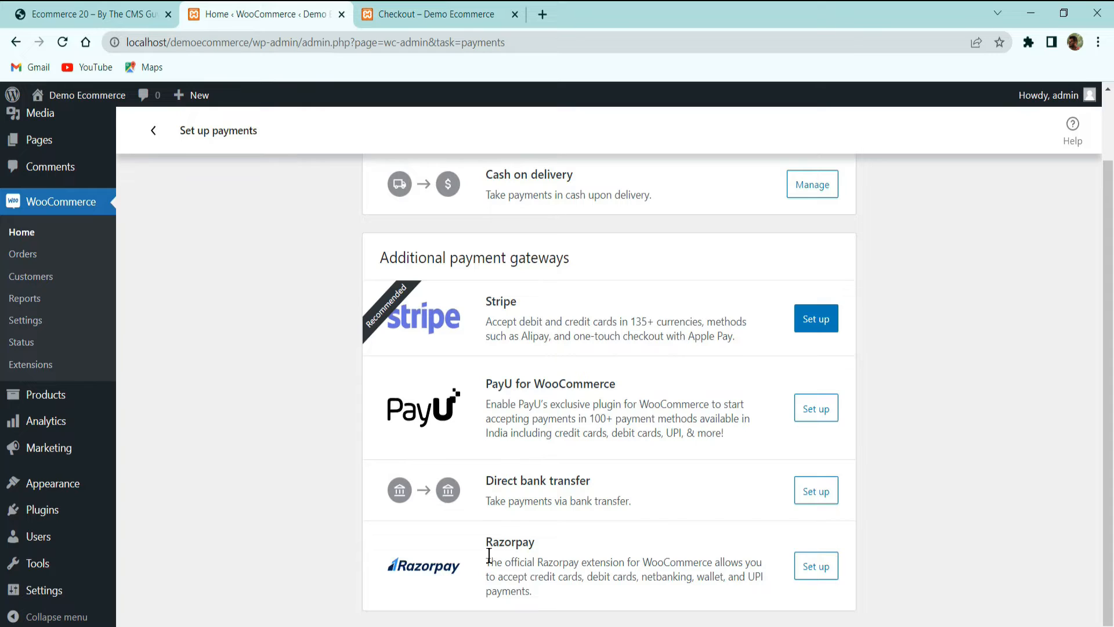
click(825, 575)
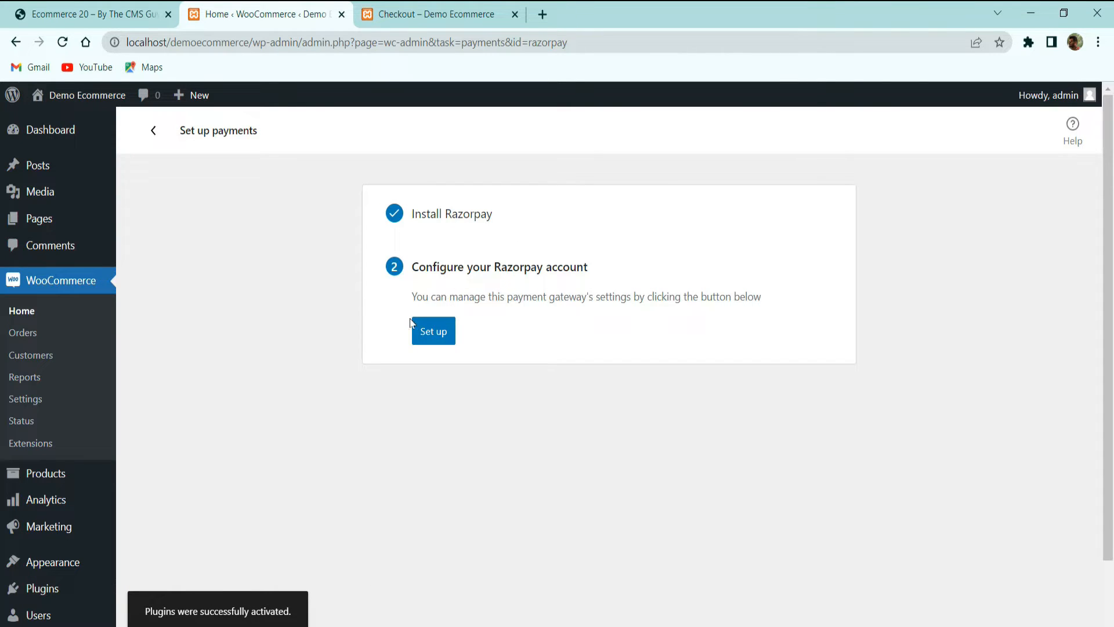
scroll(371, 311, down, 2)
Verify Razorpay 3.2.0 under Installed Plugins, then open its Payment Gateway settings
middle_click(40, 510)
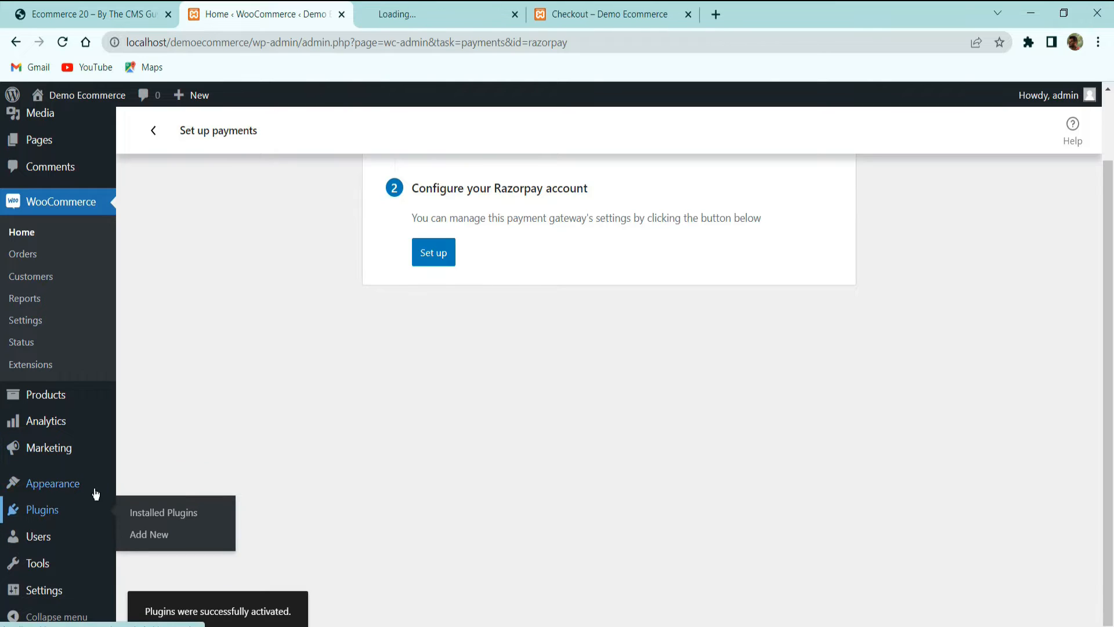
click(457, 20)
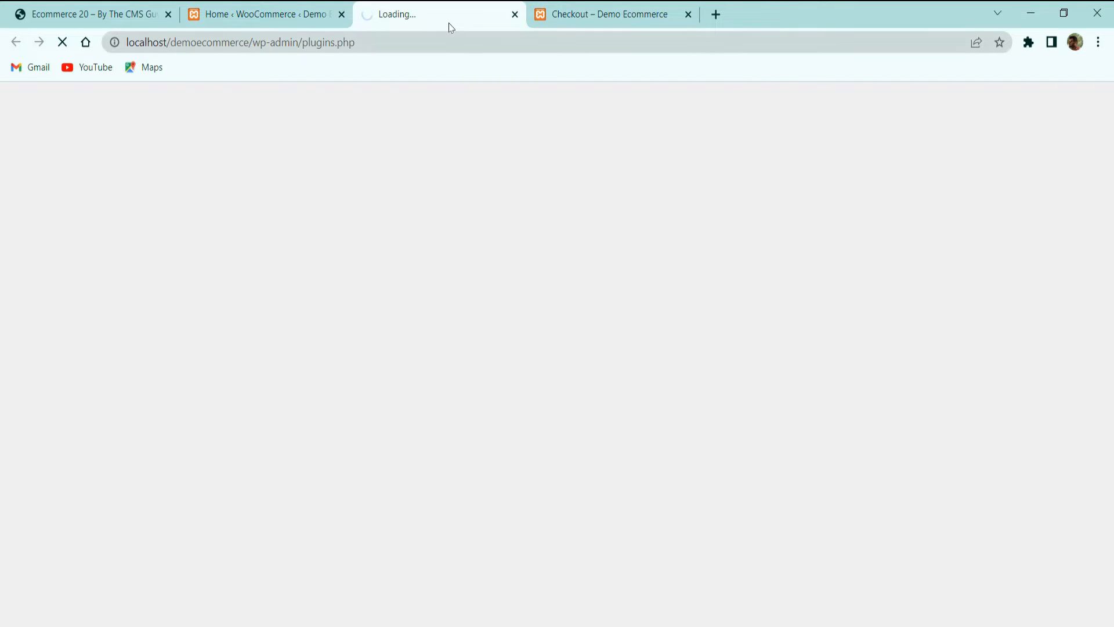
drag(446, 20, 314, 14)
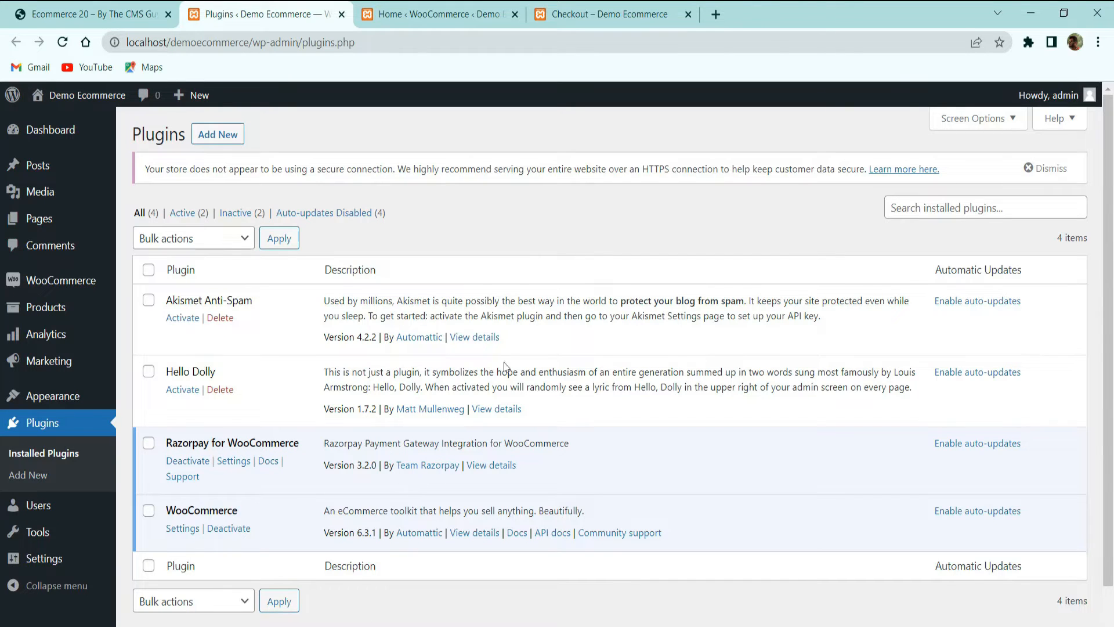
click(385, 22)
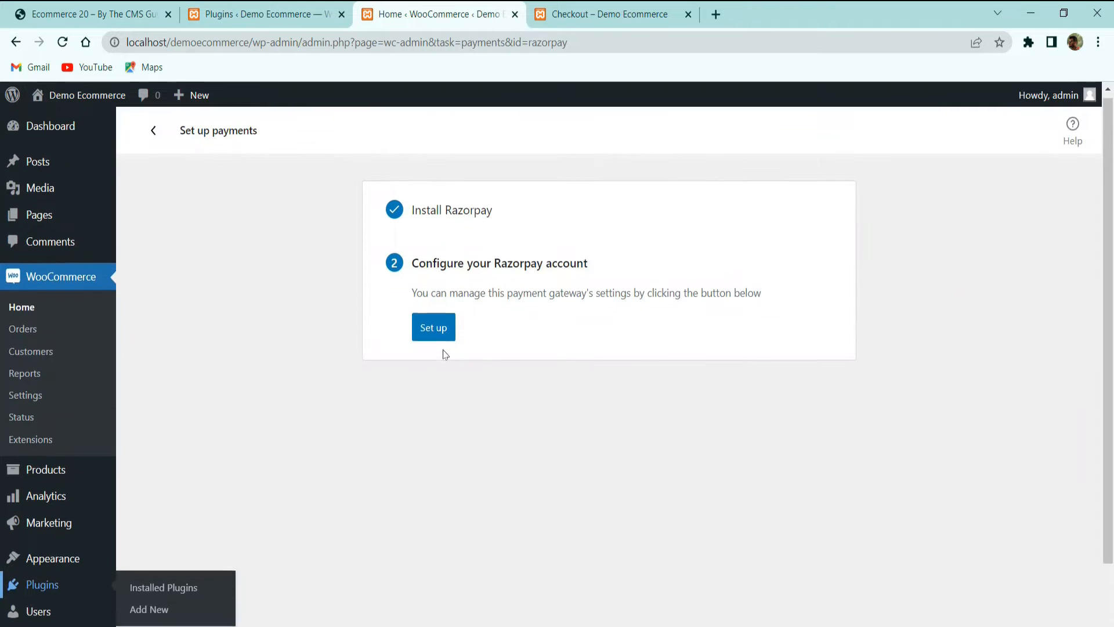
click(442, 333)
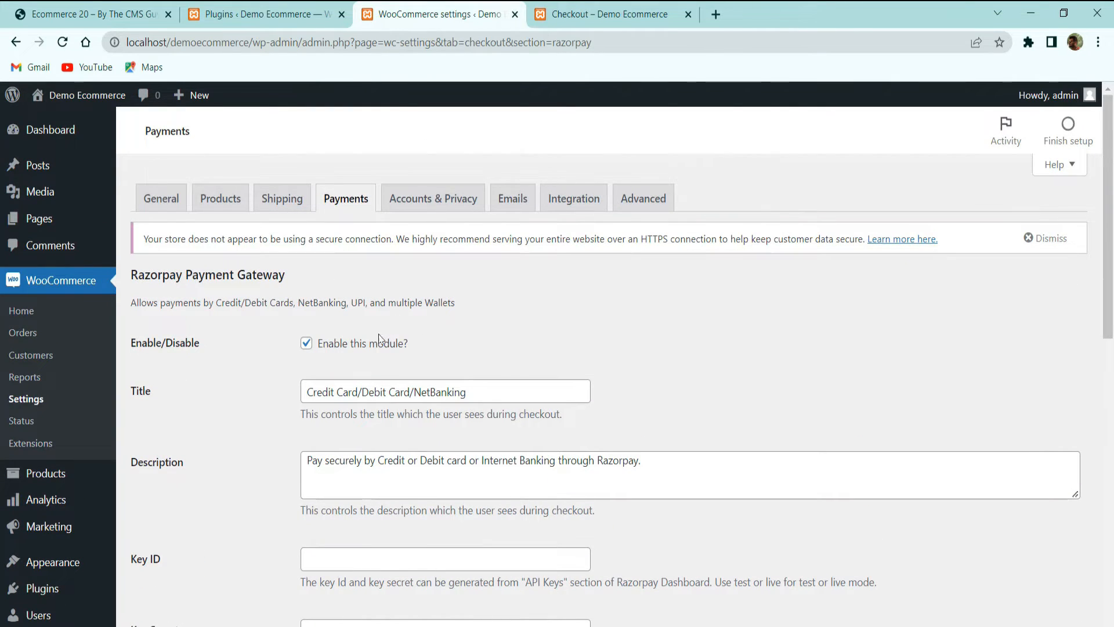
Review the Razorpay description and leave the Key ID and Key Secret fields empty
scroll(456, 348, down, 3)
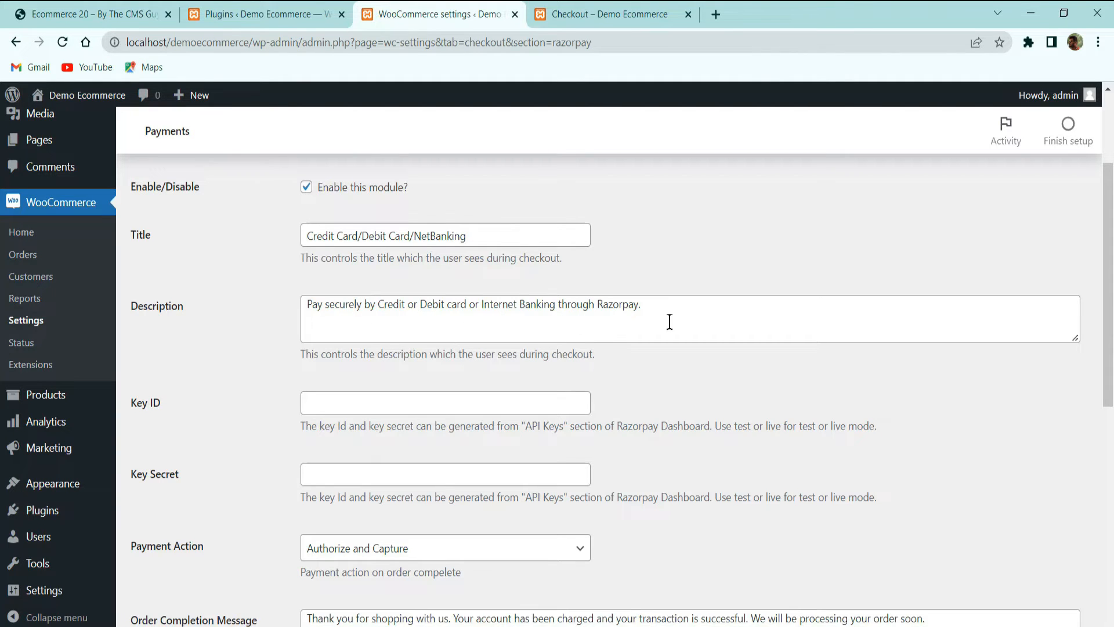
drag(669, 322, 284, 303)
click(285, 309)
scroll(285, 309, down, 3)
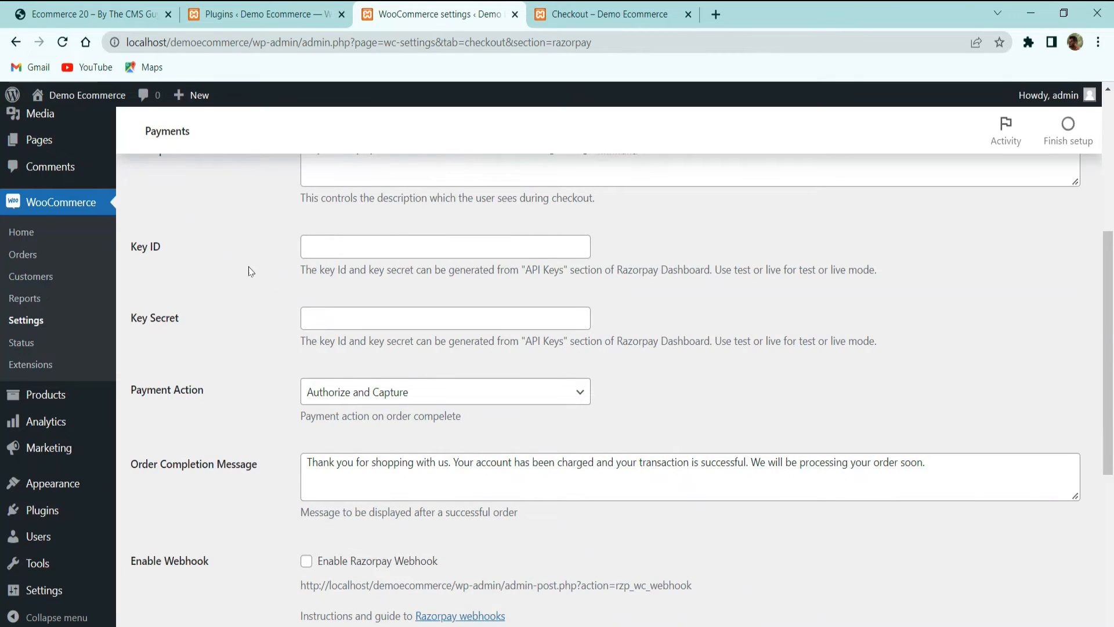
click(374, 253)
click(369, 318)
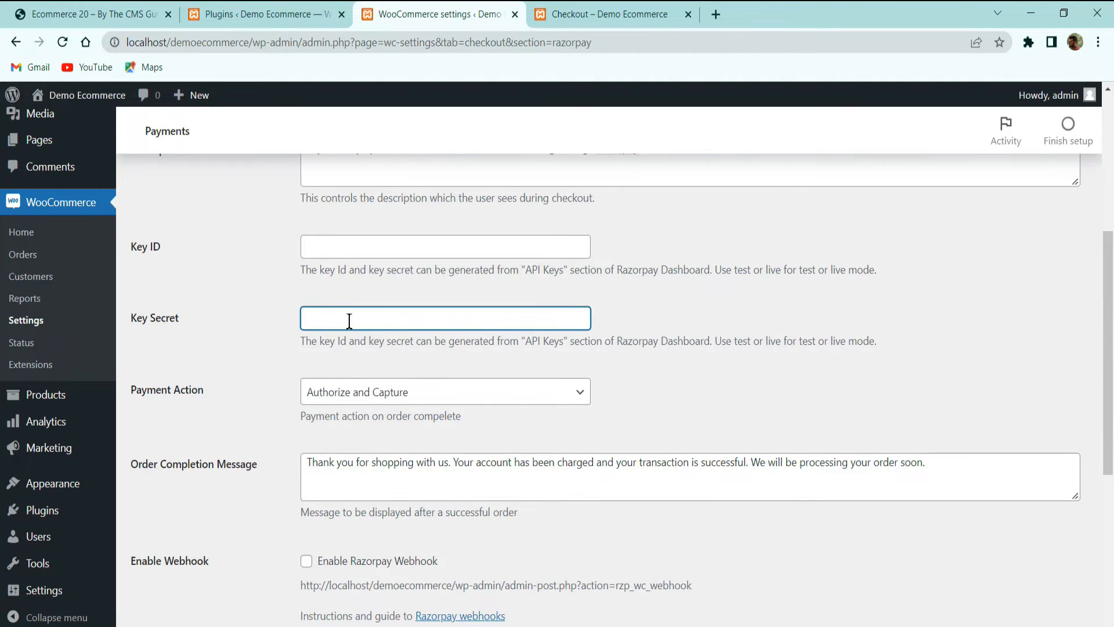
click(349, 264)
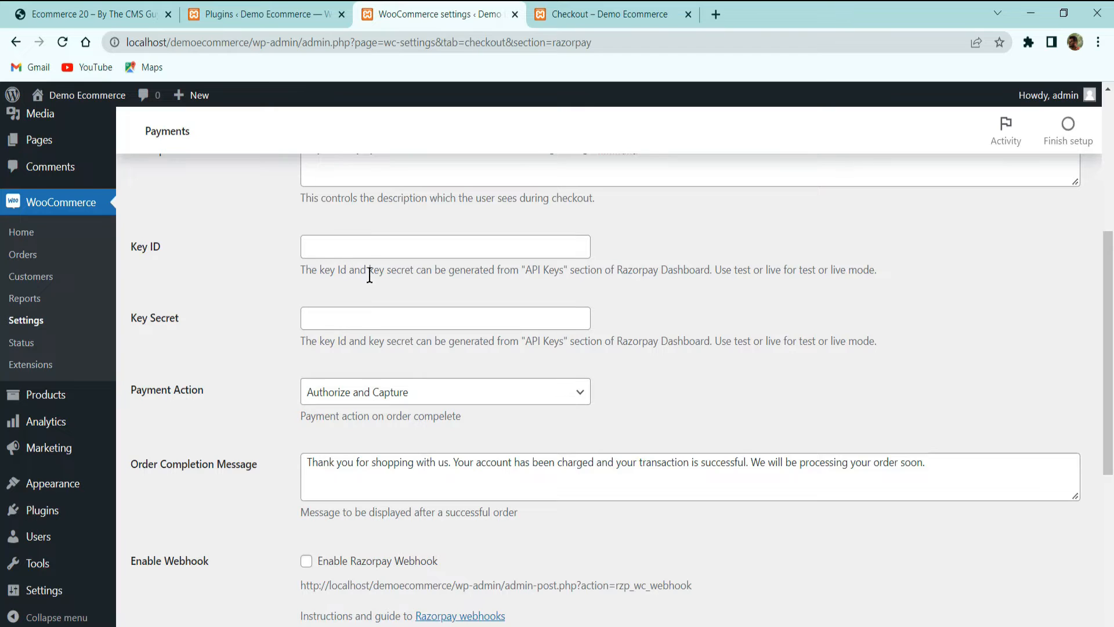
click(414, 249)
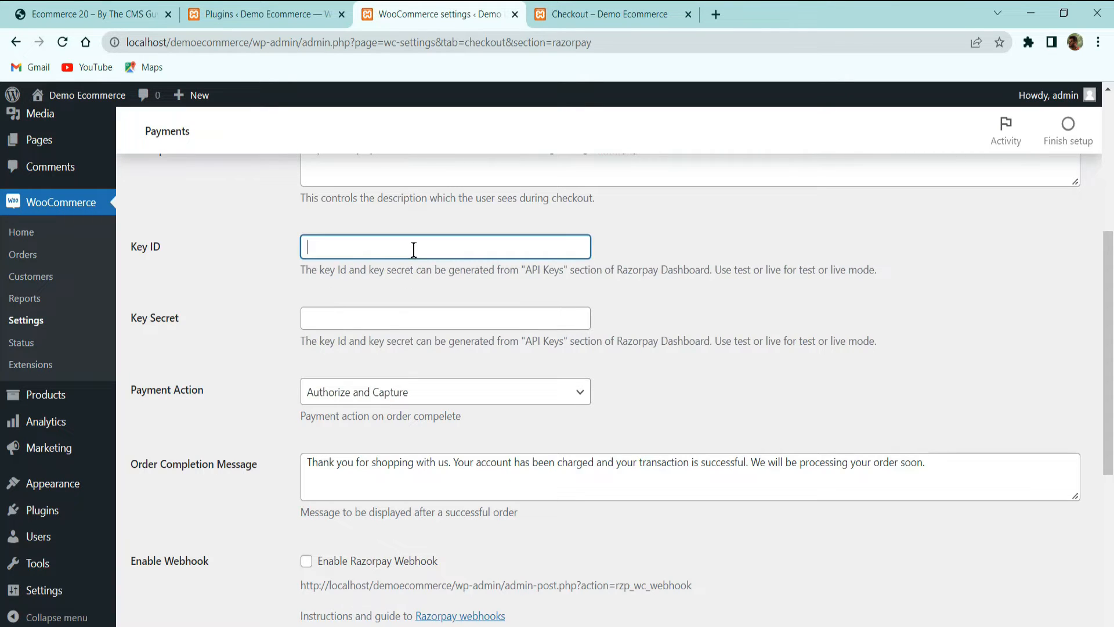
click(392, 319)
click(473, 406)
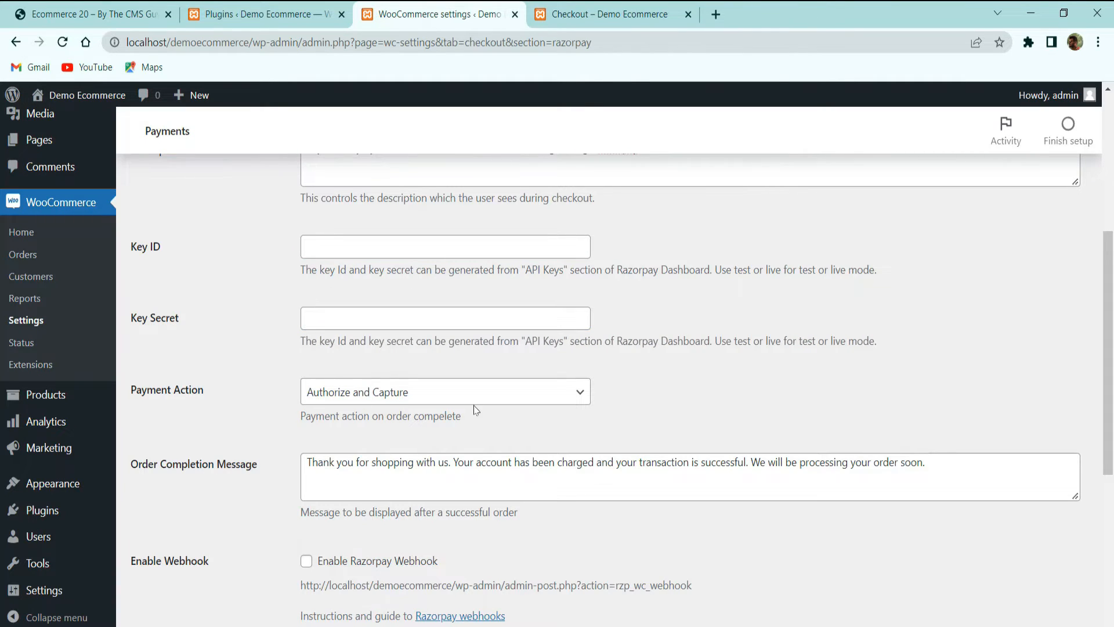
Keep Authorize and Capture as payment action and review the order completion message
click(477, 393)
click(481, 395)
click(480, 395)
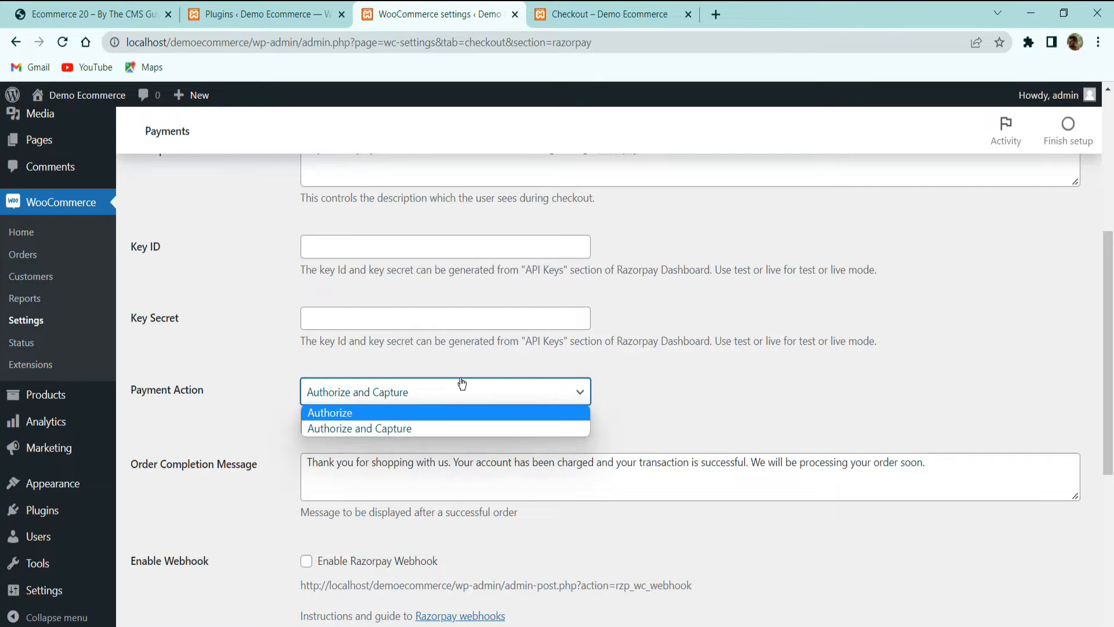
click(598, 369)
scroll(600, 369, down, 2)
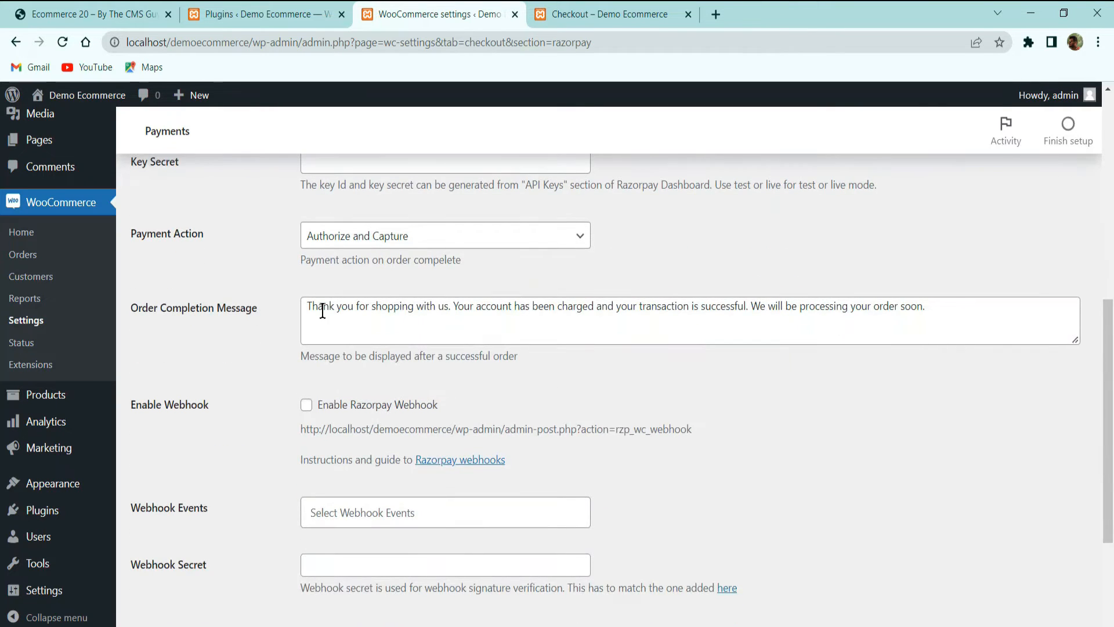
drag(359, 311, 603, 308)
click(799, 307)
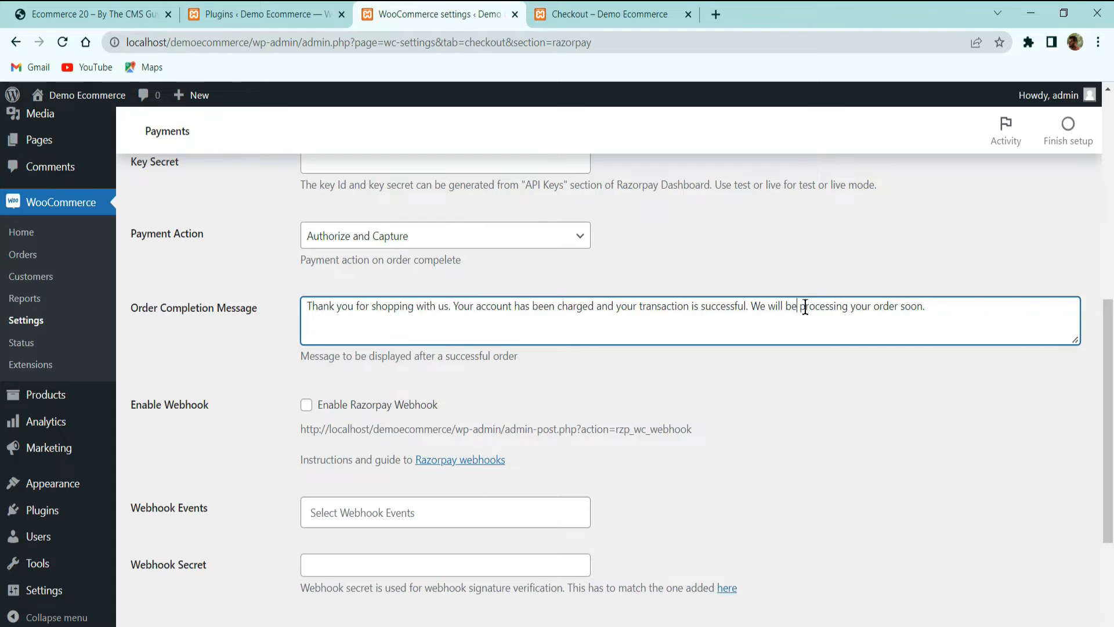
click(374, 317)
Leave the webhook events unselected and save the Razorpay gateway settings
scroll(739, 308, down, 3)
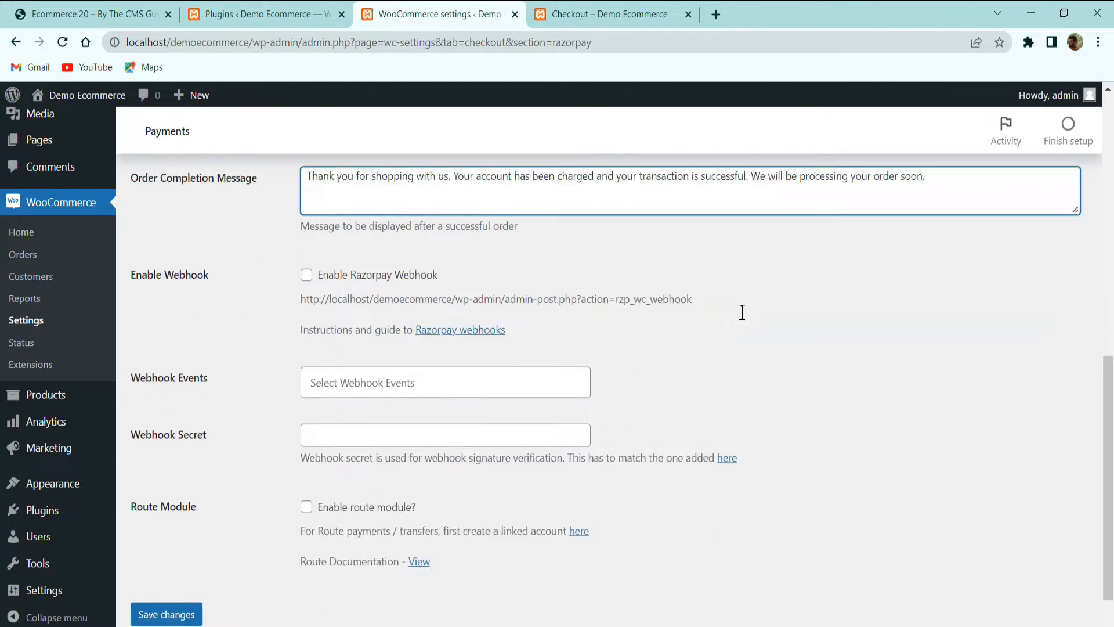
click(403, 357)
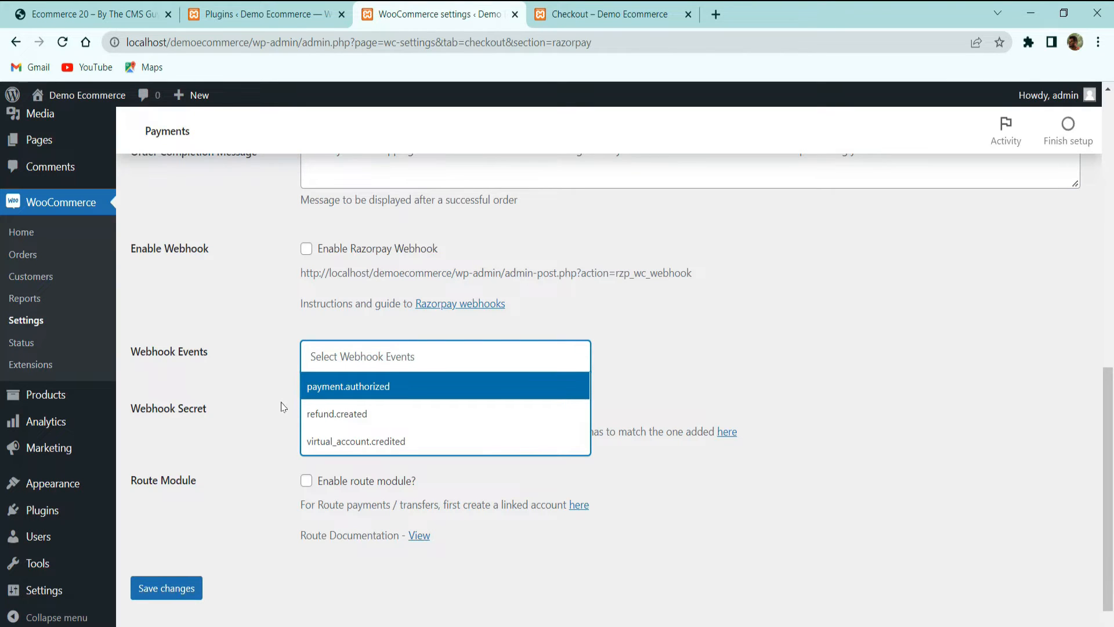
key(Down)
key(Down)
key(Escape)
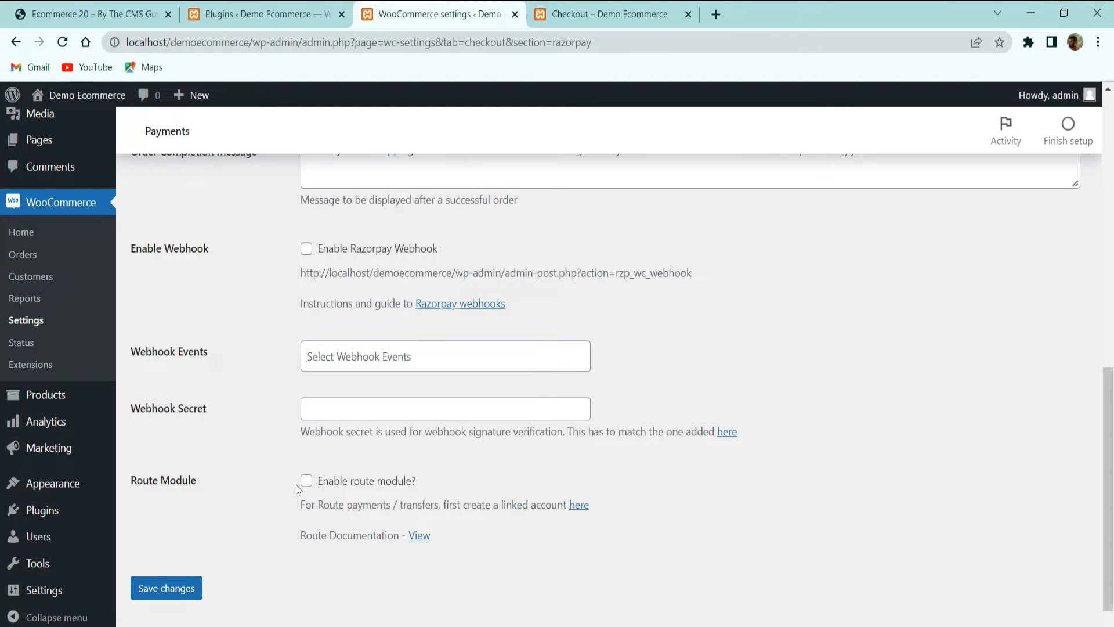
click(197, 587)
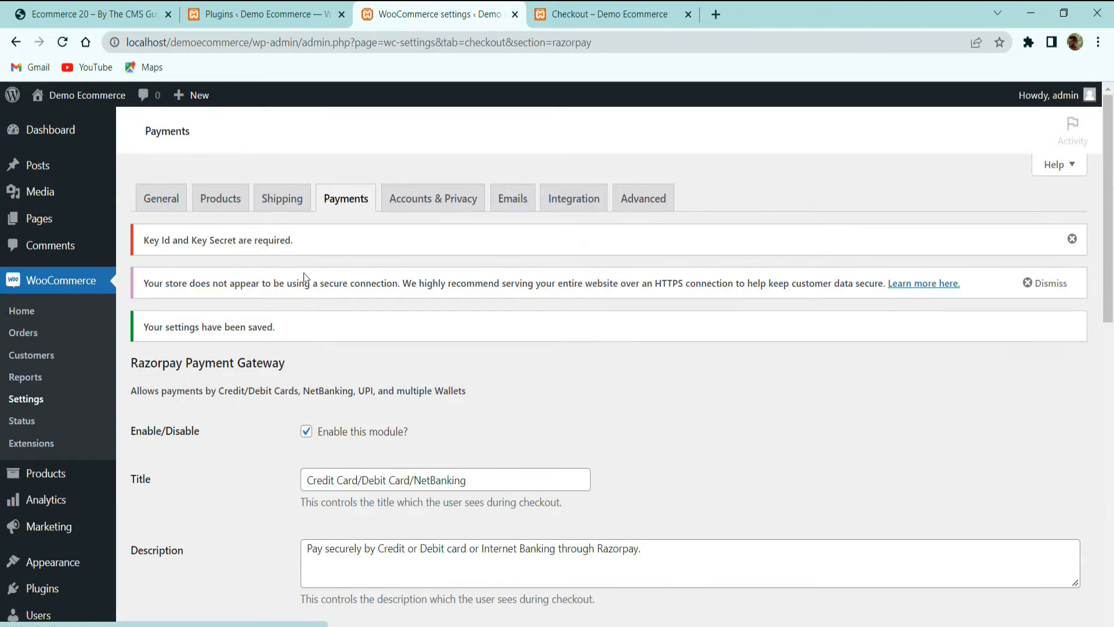
Search the web for razorpay in a new browser tab
scroll(314, 296, down, 5)
scroll(343, 358, up, 4)
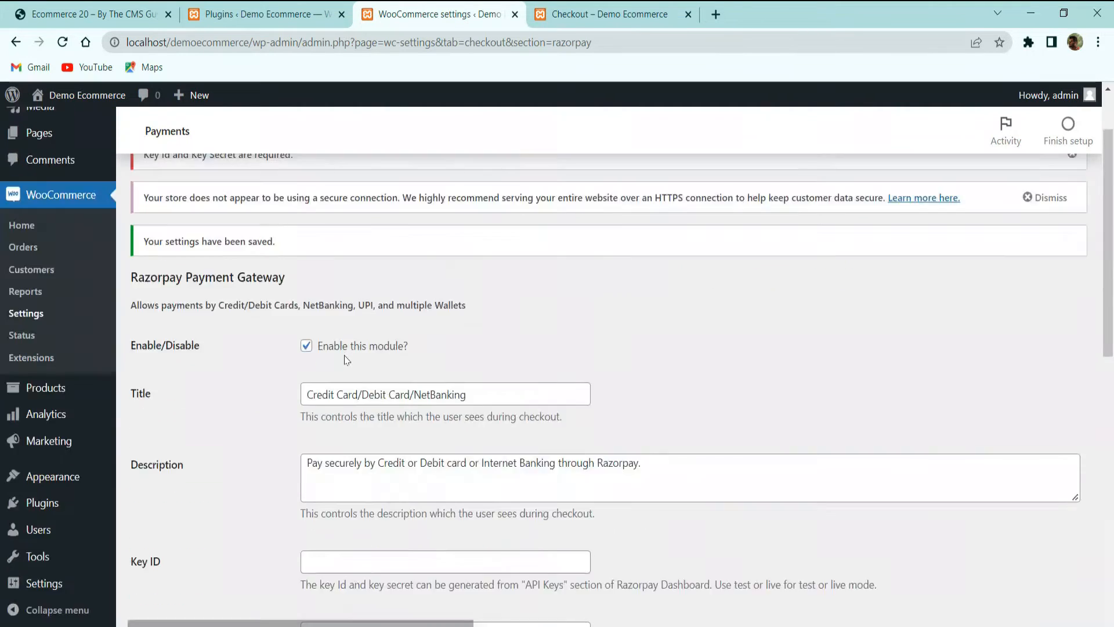
scroll(347, 360, up, 2)
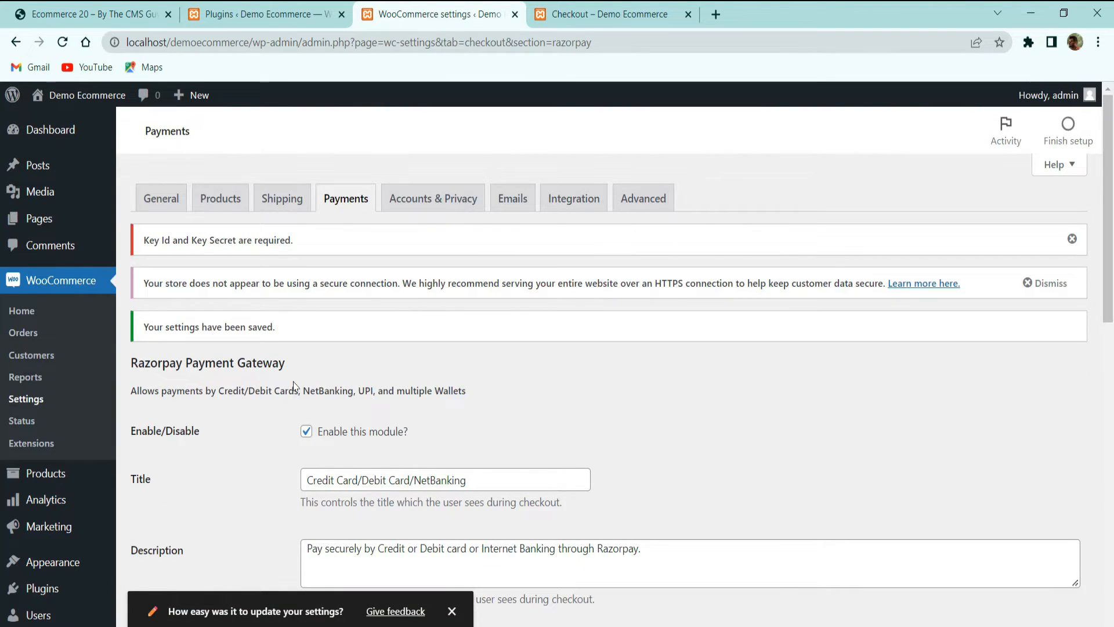
scroll(294, 386, down, 3)
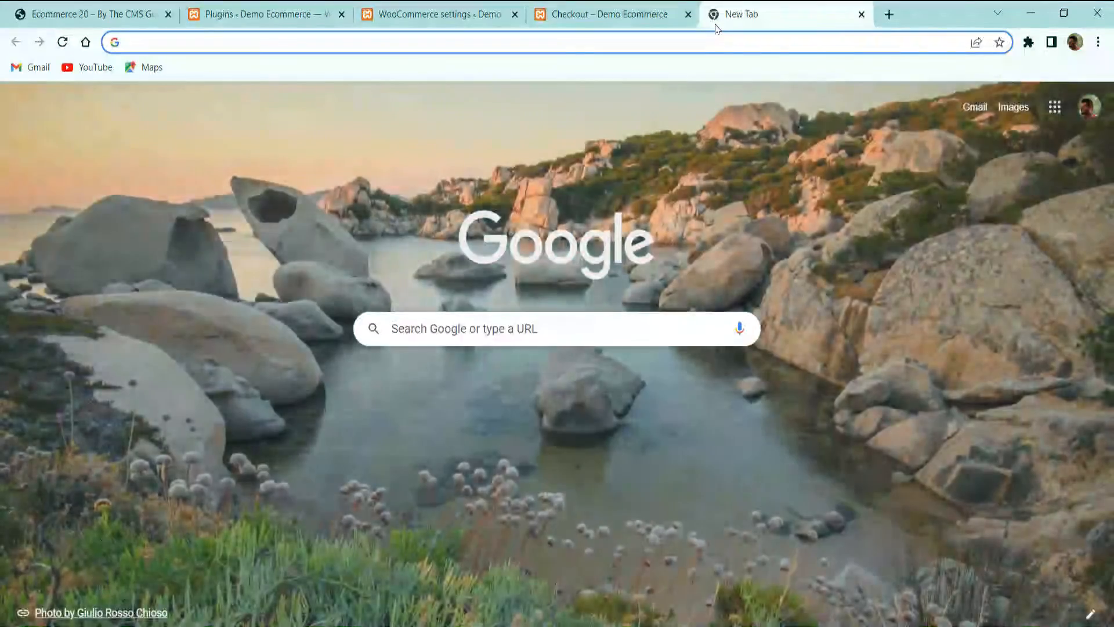
text(razor)
key(Return)
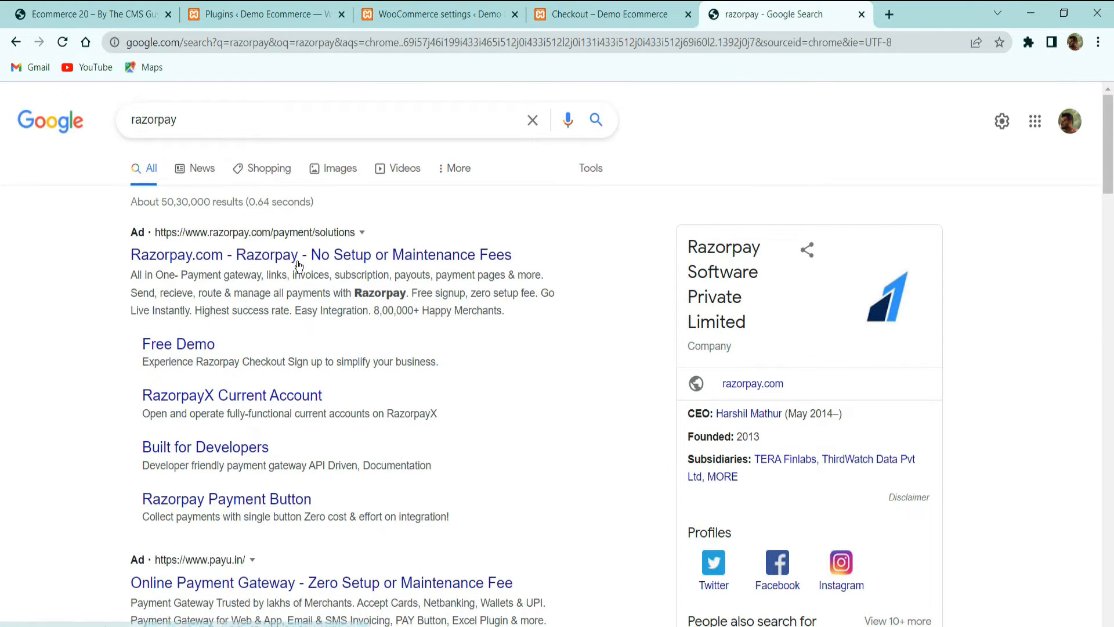
Open the Razorpay.com sign-up page from the Google results
click(301, 255)
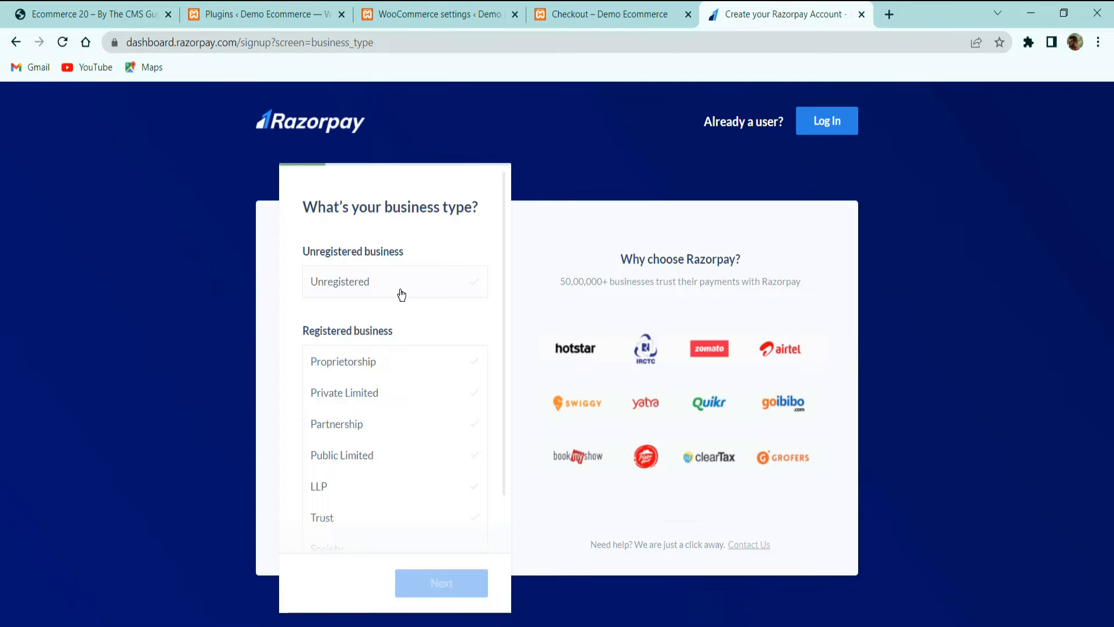
Choose Unregistered as the business type and continue to contact details
click(401, 294)
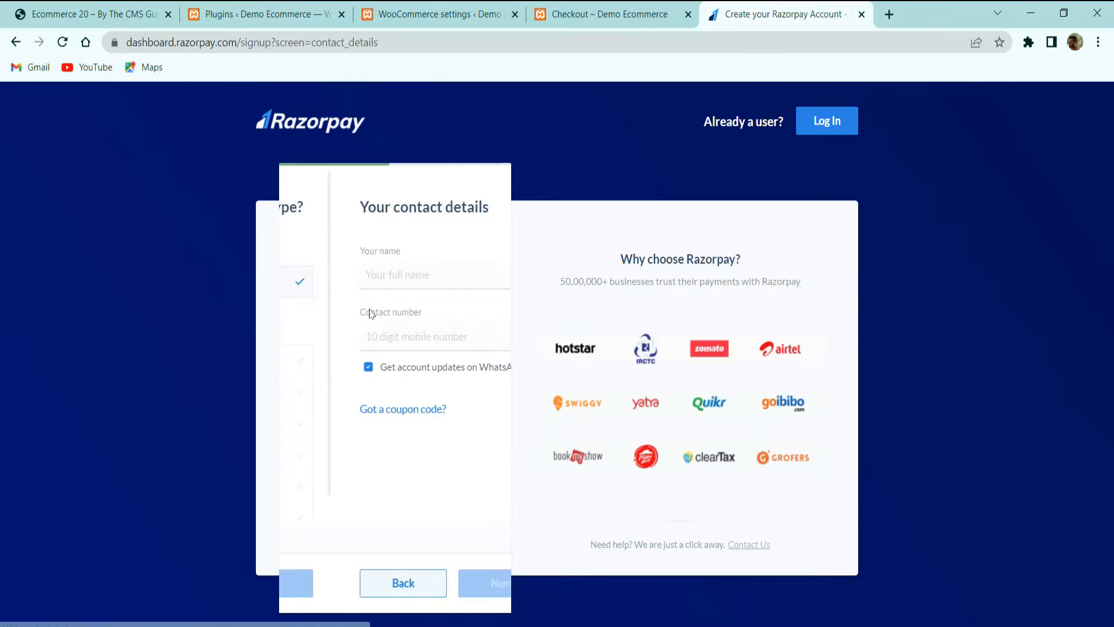
click(345, 581)
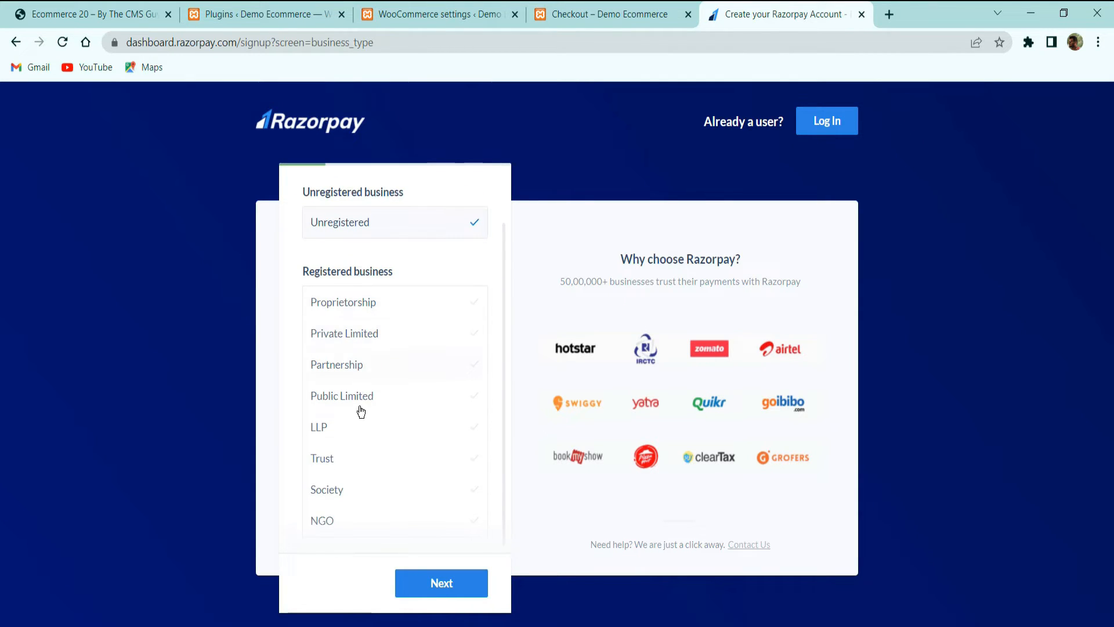
scroll(375, 342, up, 1)
scroll(383, 406, down, 1)
scroll(391, 321, up, 1)
click(472, 581)
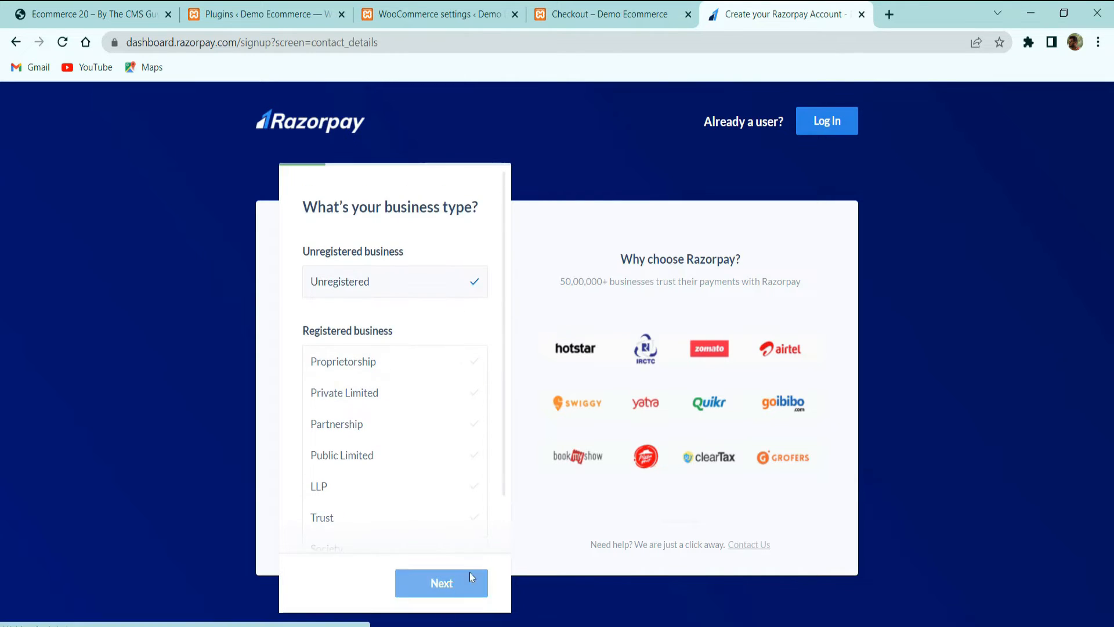
Enter the contact's full name and paste the contact's mobile number
click(352, 279)
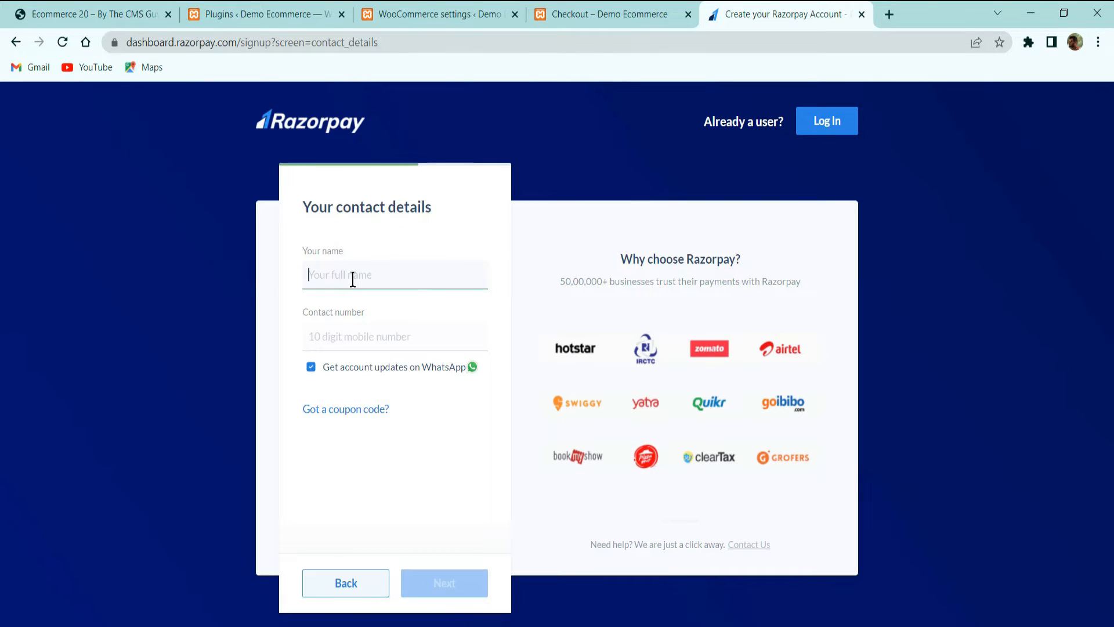
text(H)
key(BackSpace)
key(BackSpace)
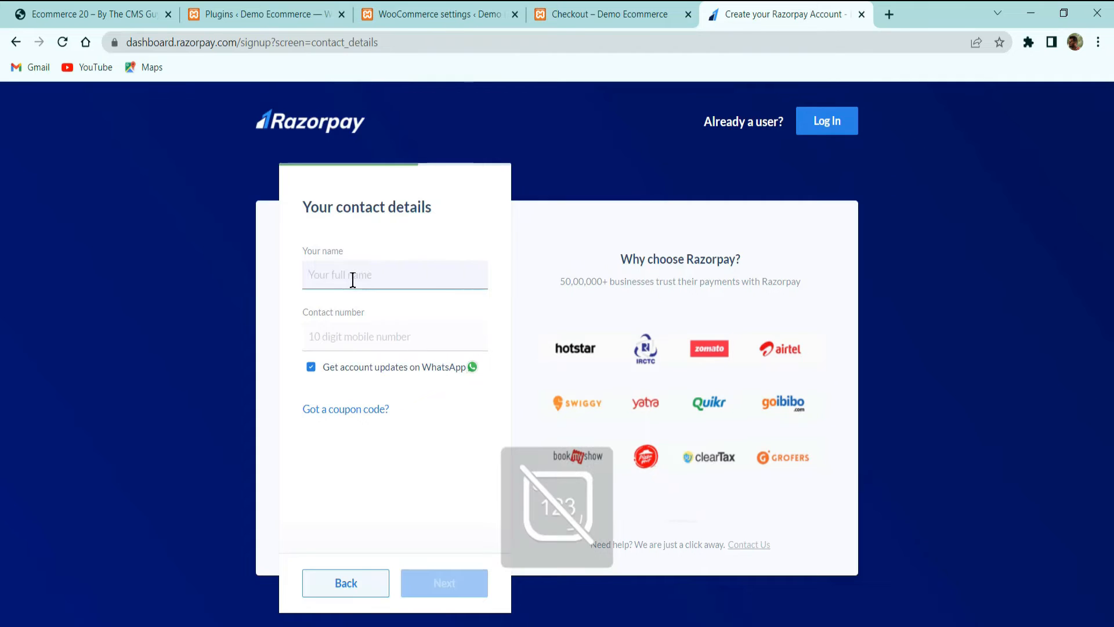
text(TheCMSGUYS)
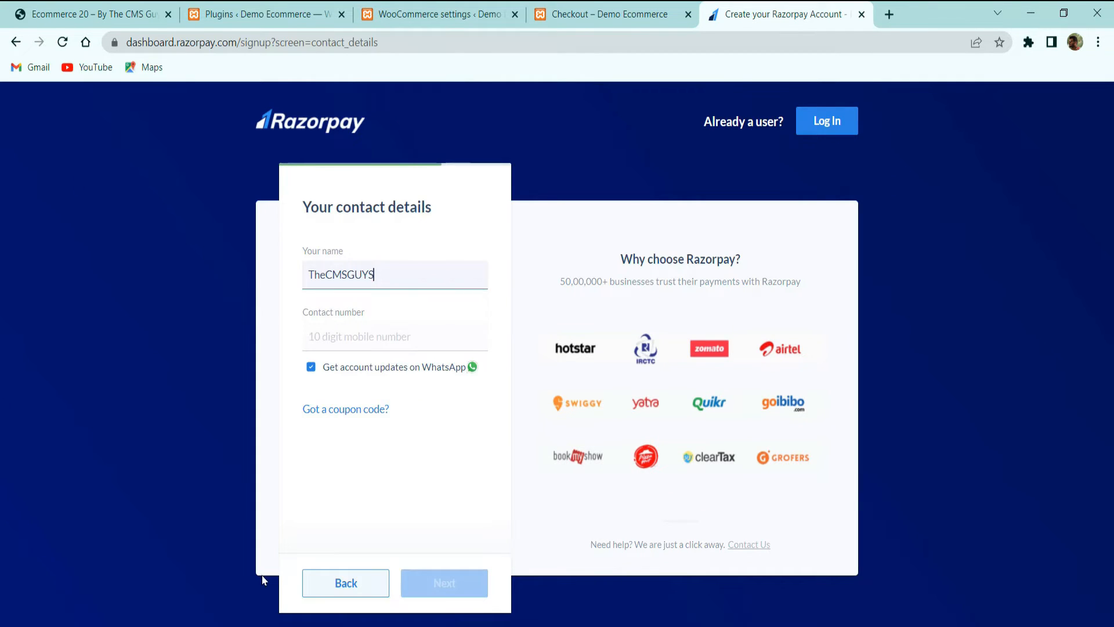
click(348, 352)
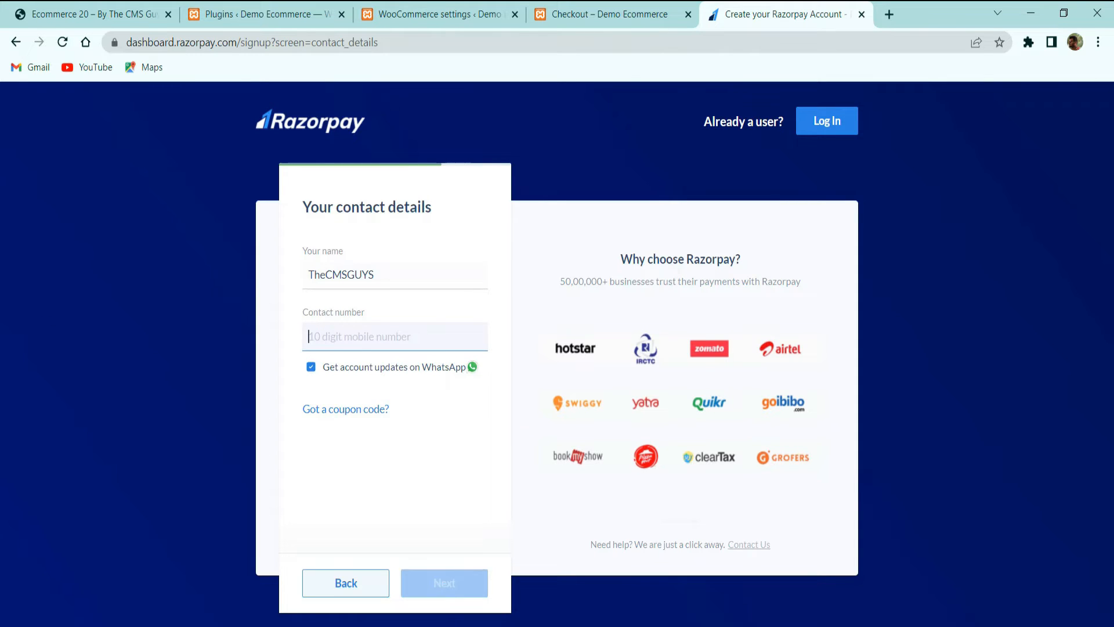
key(ctrl+v)
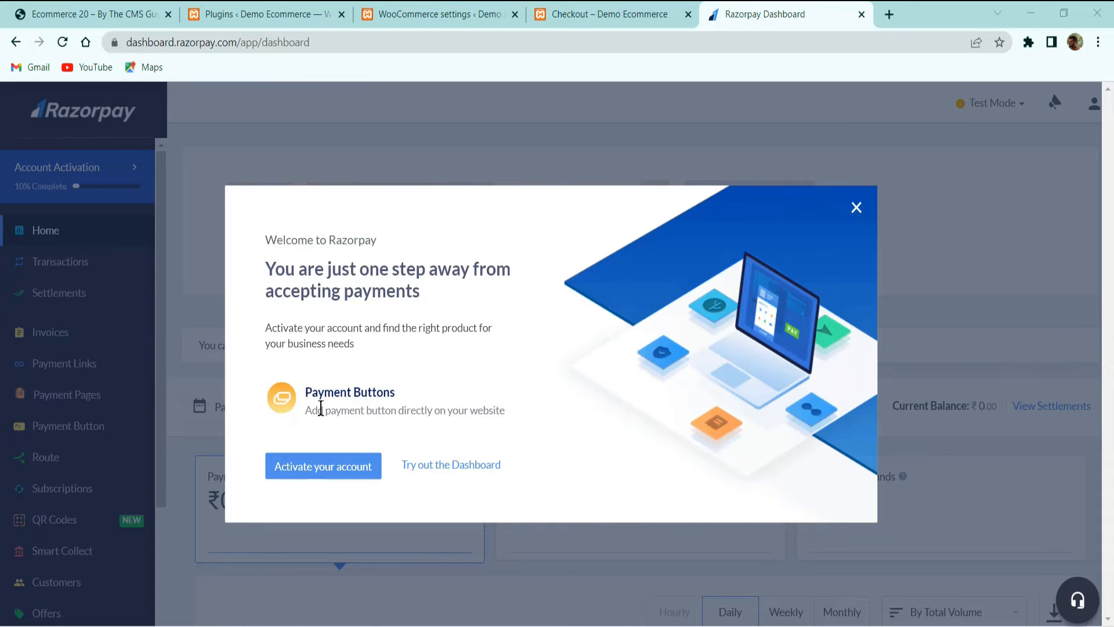
Start account activation and pick Ecommerce with Books and Publications sub category
click(311, 465)
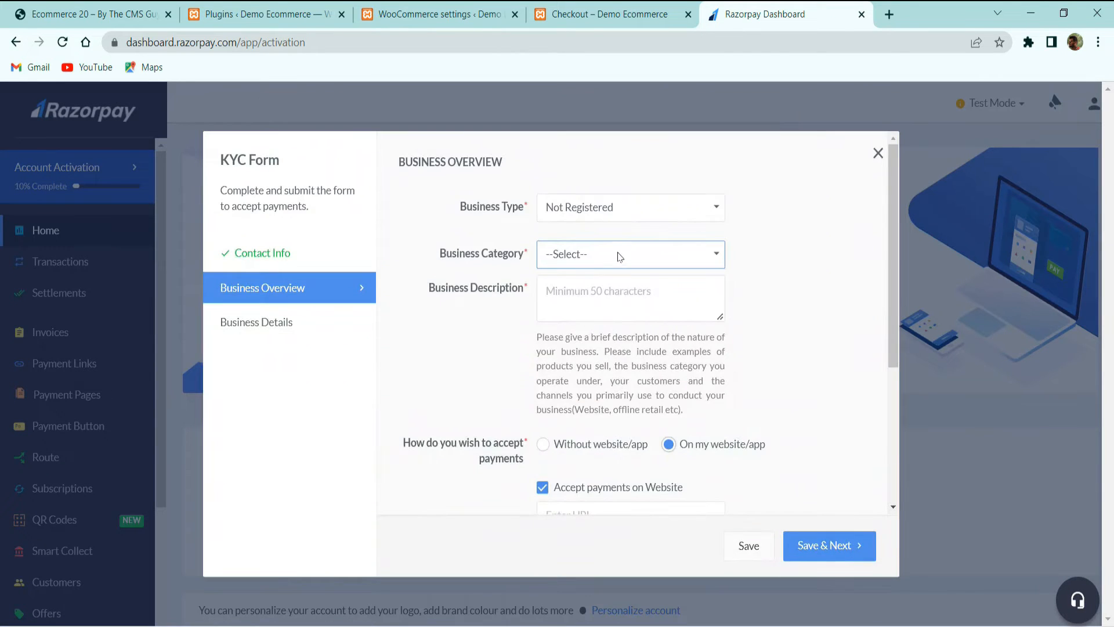
click(620, 256)
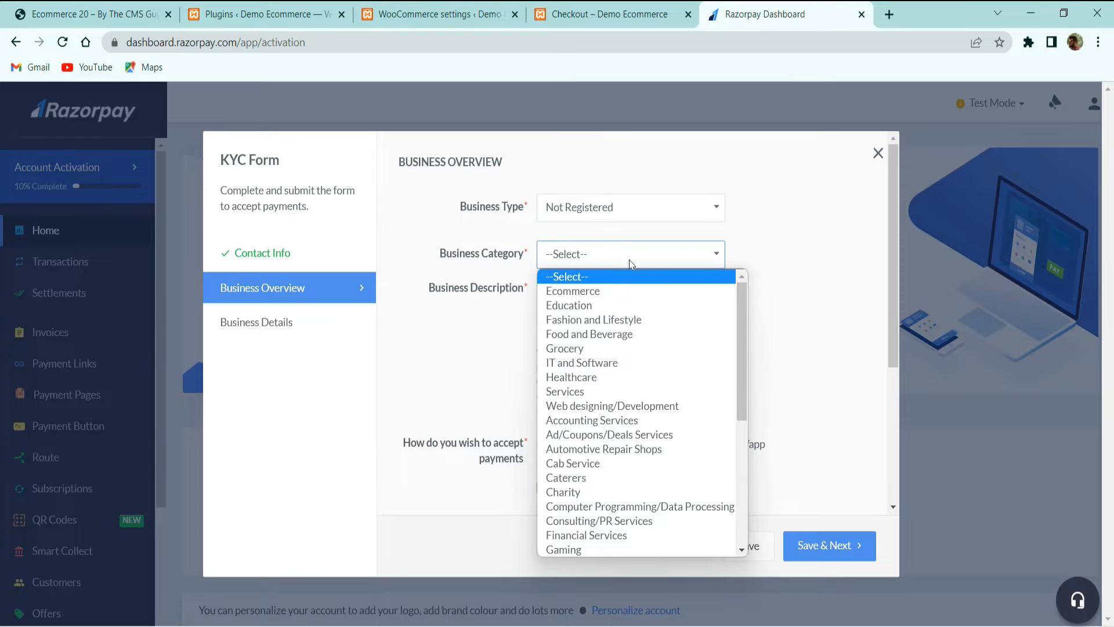
click(603, 291)
click(615, 289)
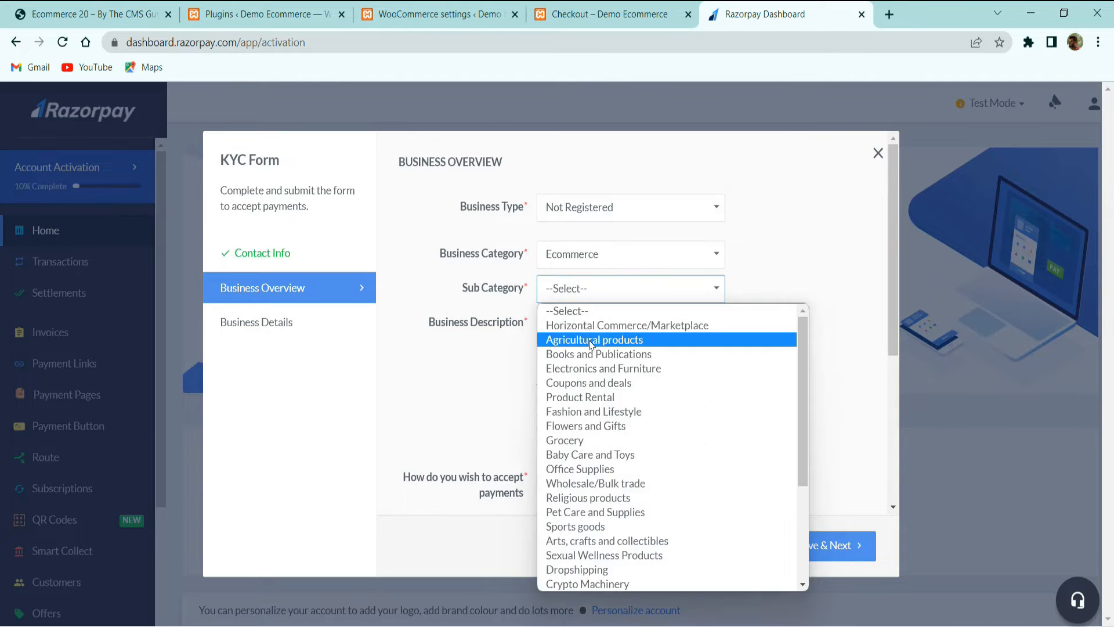
click(598, 353)
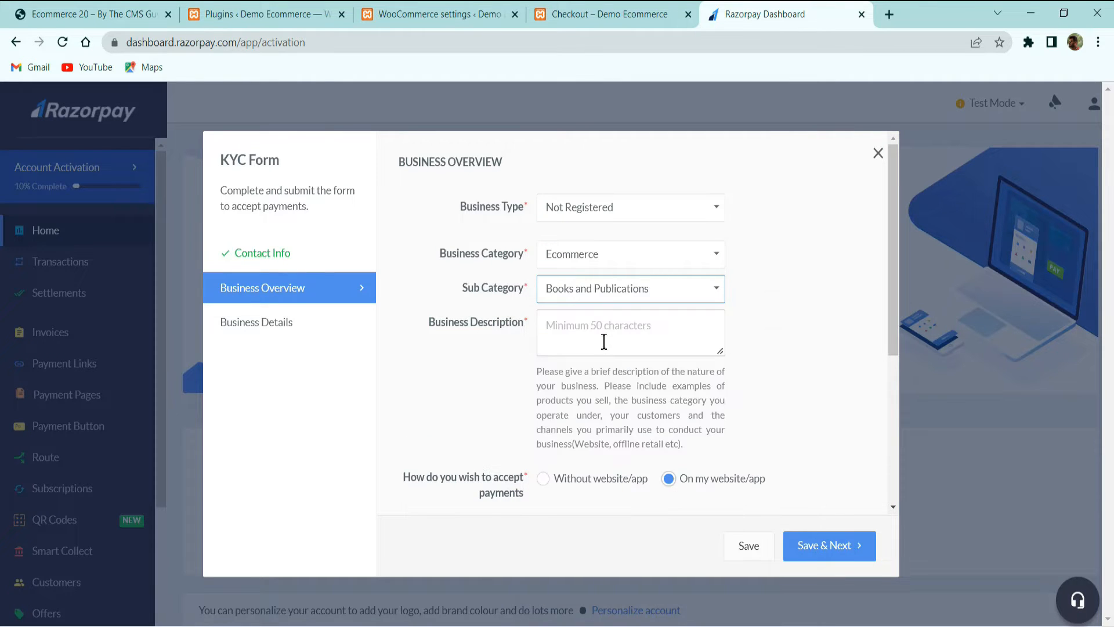
Save the business overview with Save & Next and close the KYC form
click(604, 342)
scroll(626, 411, down, 5)
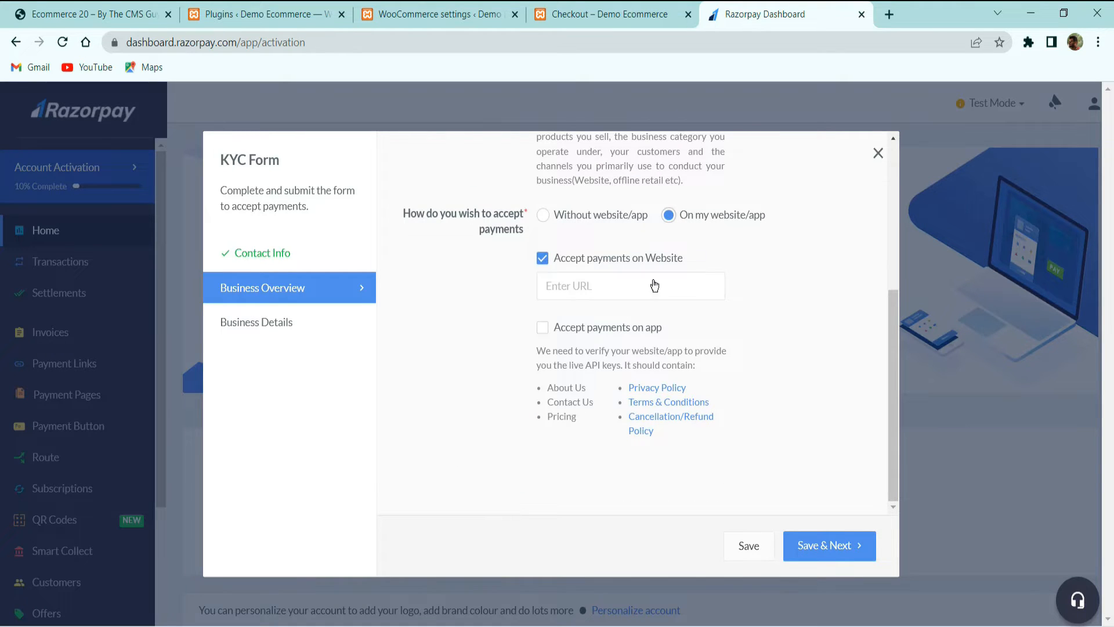
click(838, 545)
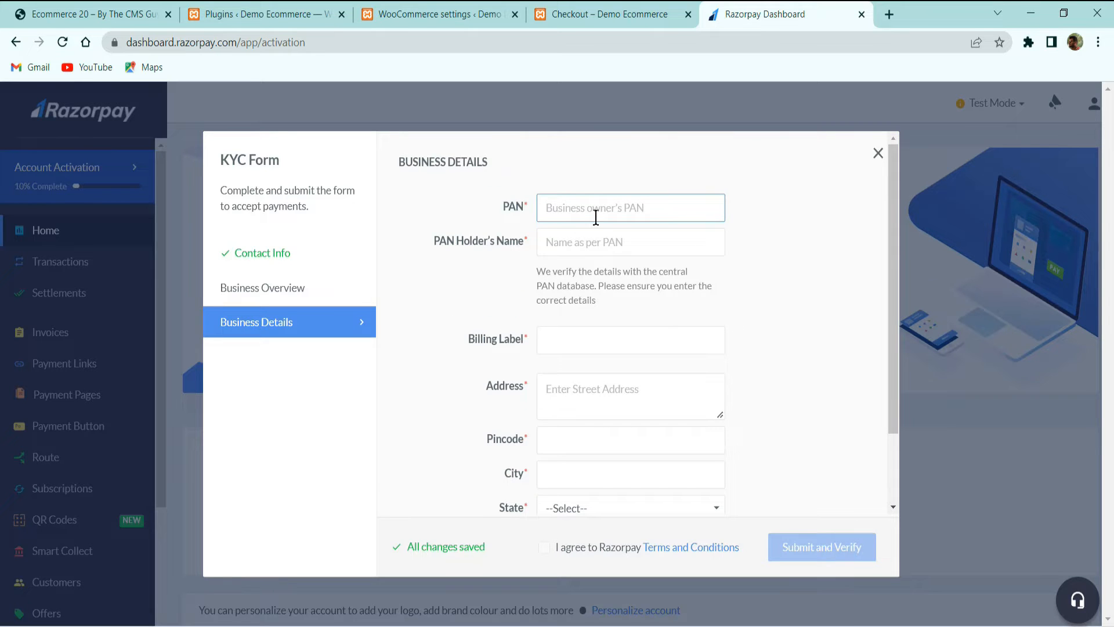
scroll(605, 378, down, 2)
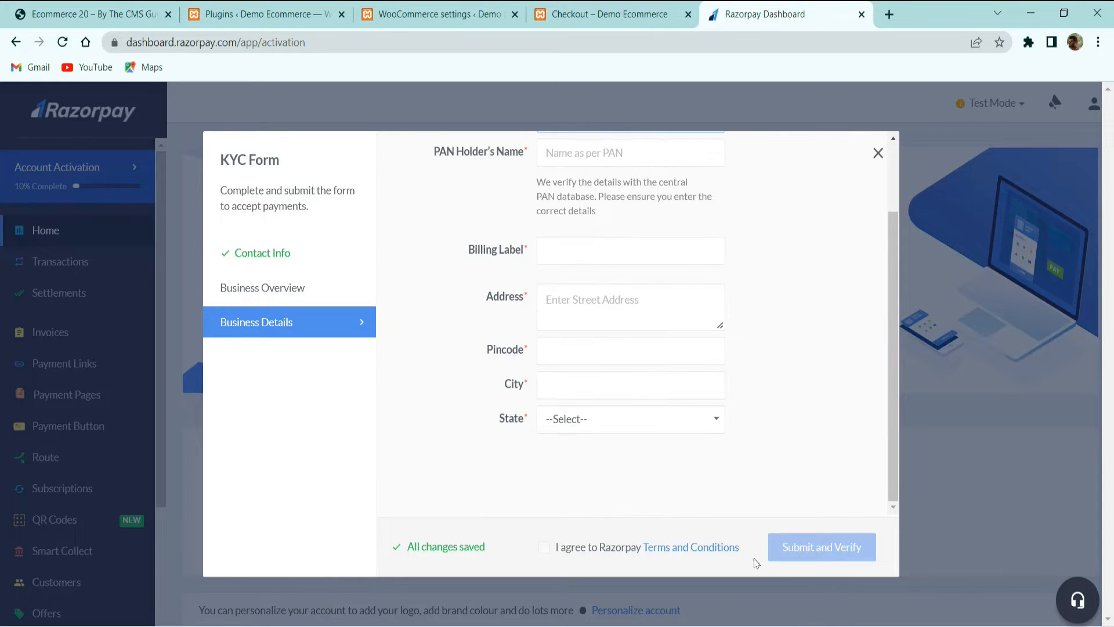
click(878, 152)
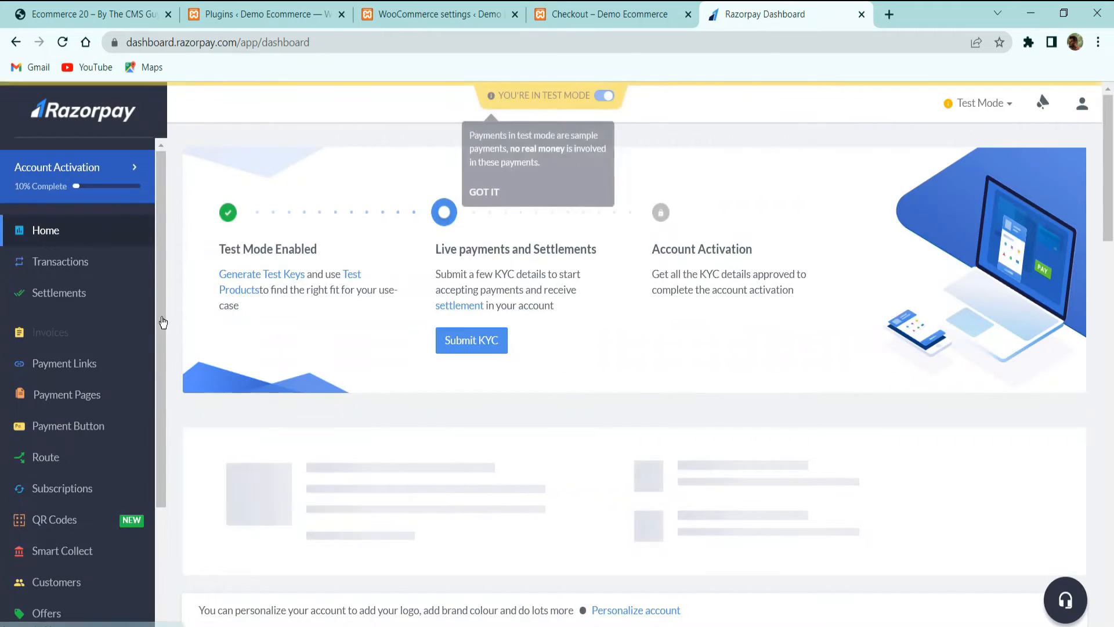
Generate a new Razorpay test API key, download its details as rzp.csv, and open it
scroll(88, 320, down, 3)
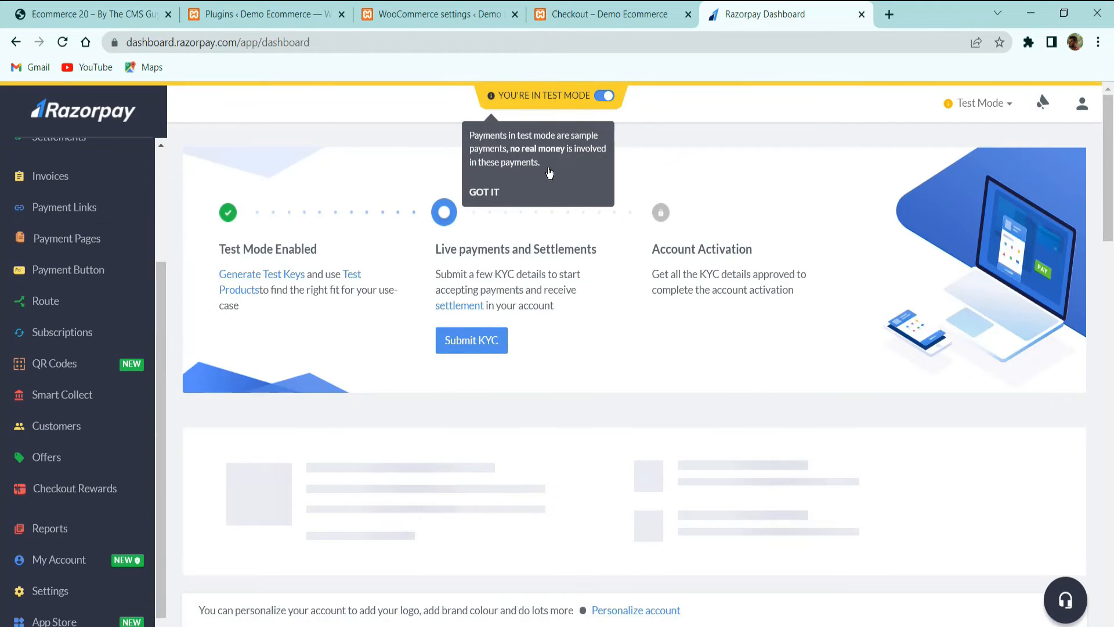
click(484, 191)
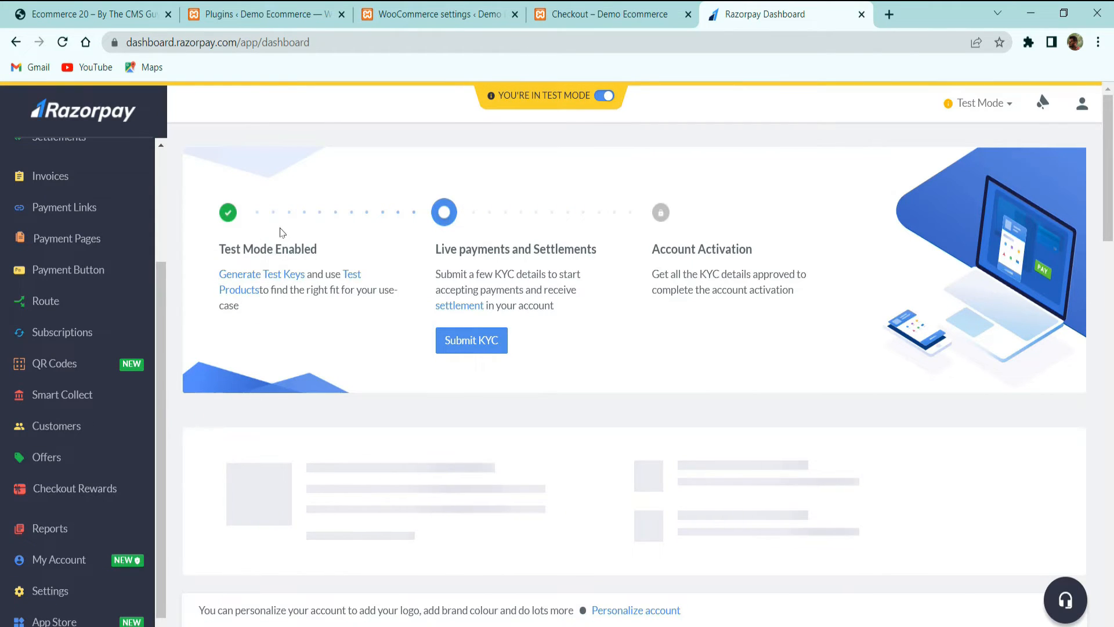
click(257, 283)
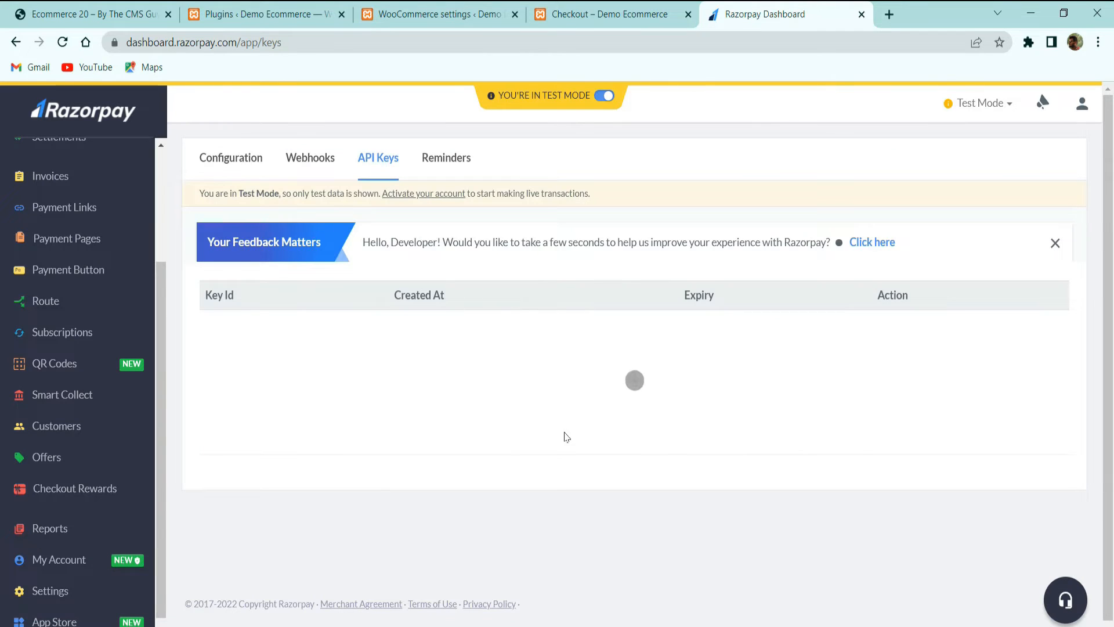
click(638, 412)
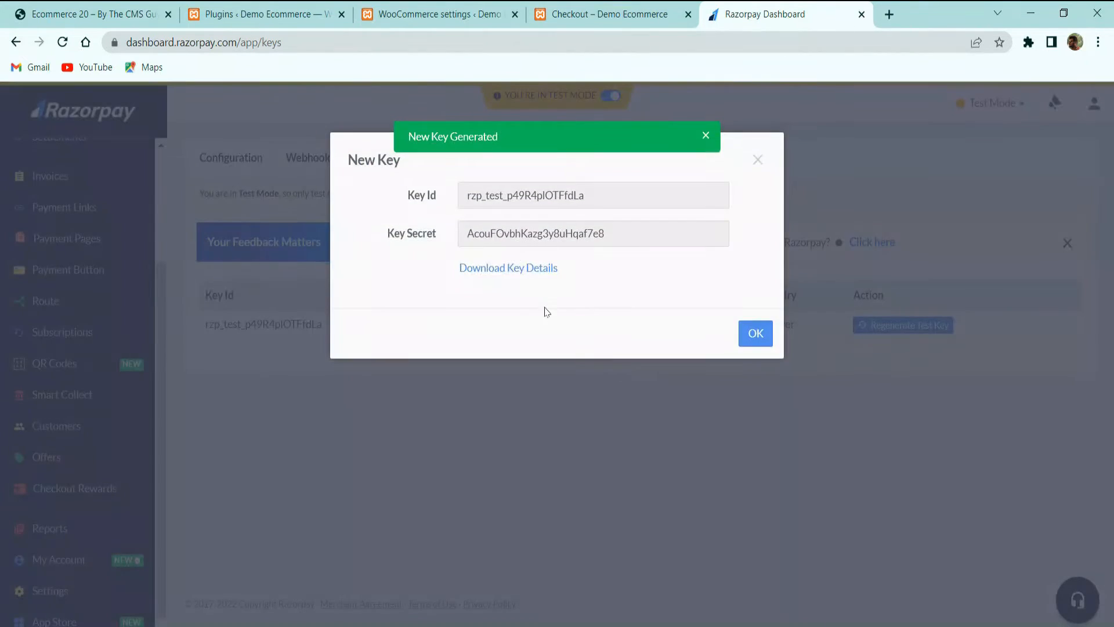
click(527, 269)
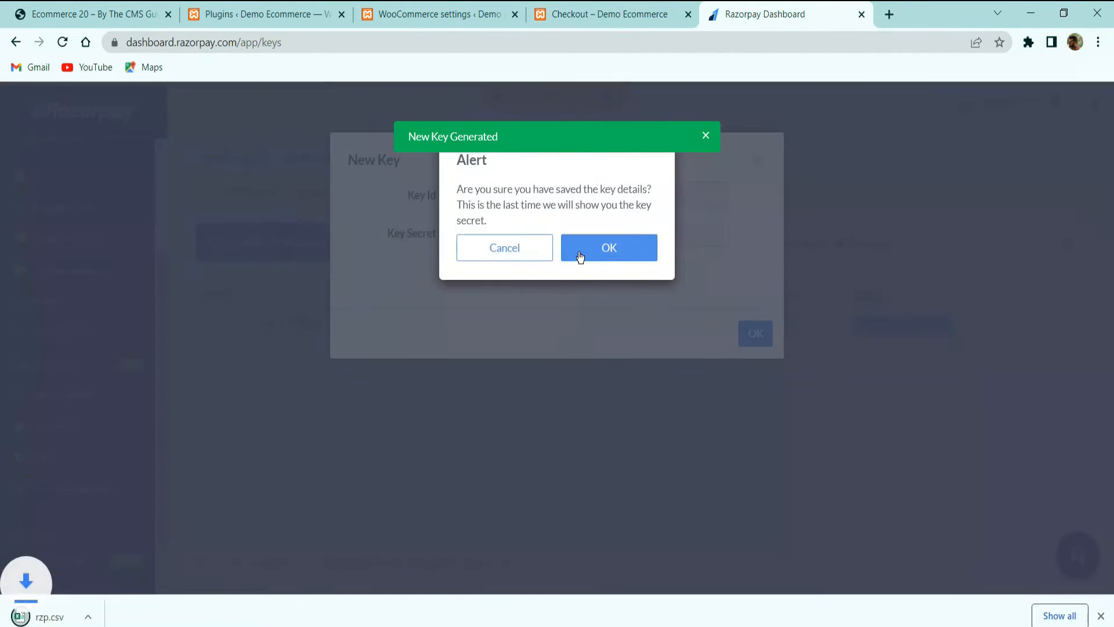
click(597, 250)
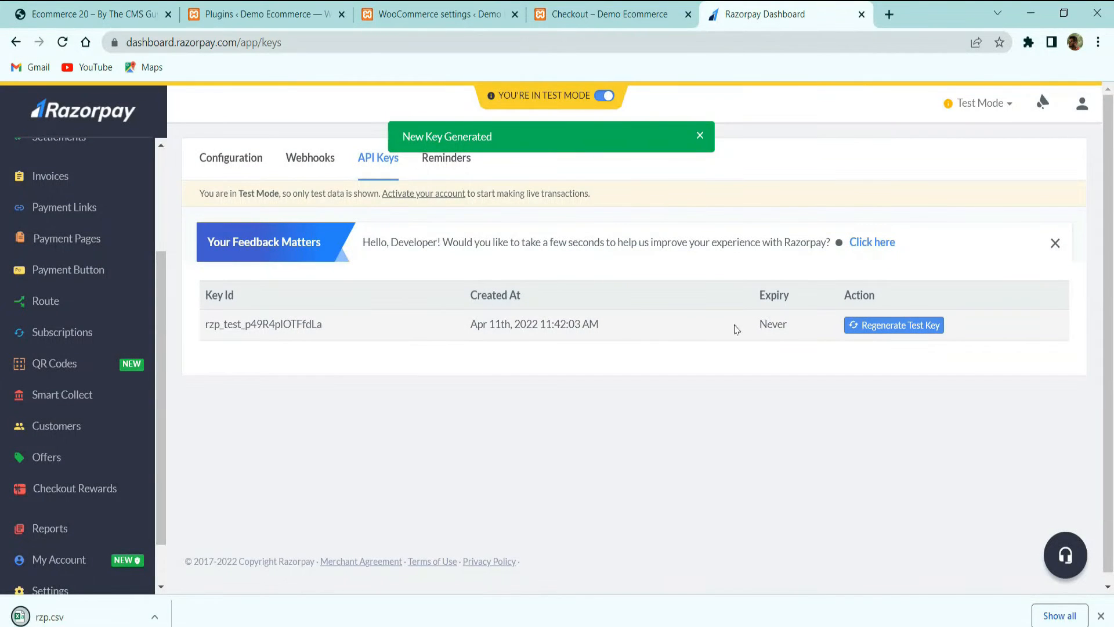
click(50, 616)
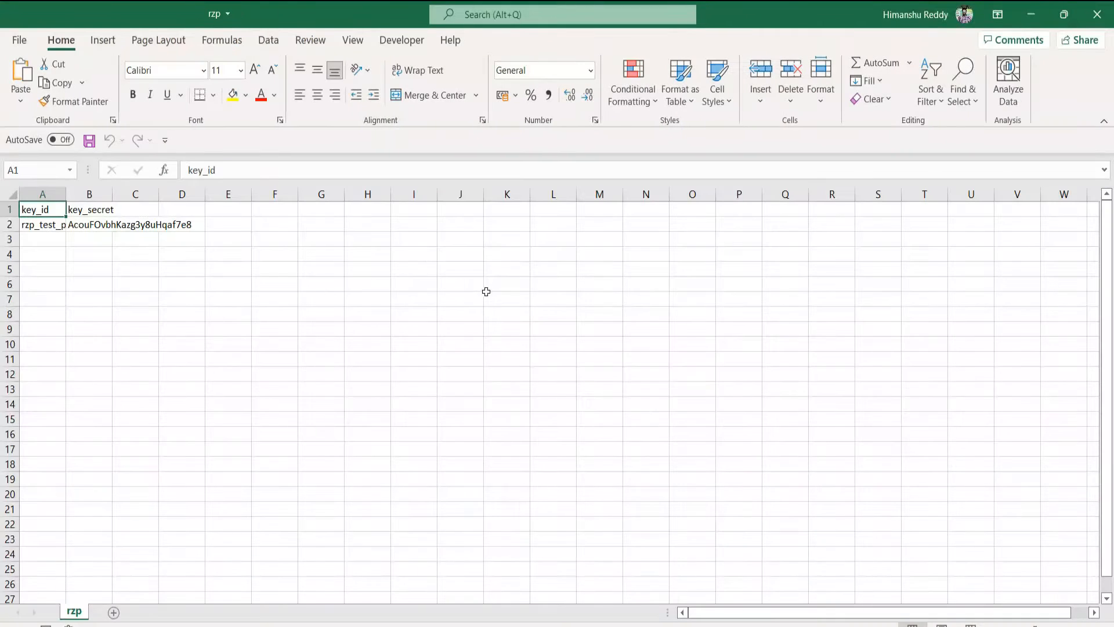
Widen columns A and B to show full keys, copy the key_id in A2, and return to Chrome
drag(62, 193, 246, 235)
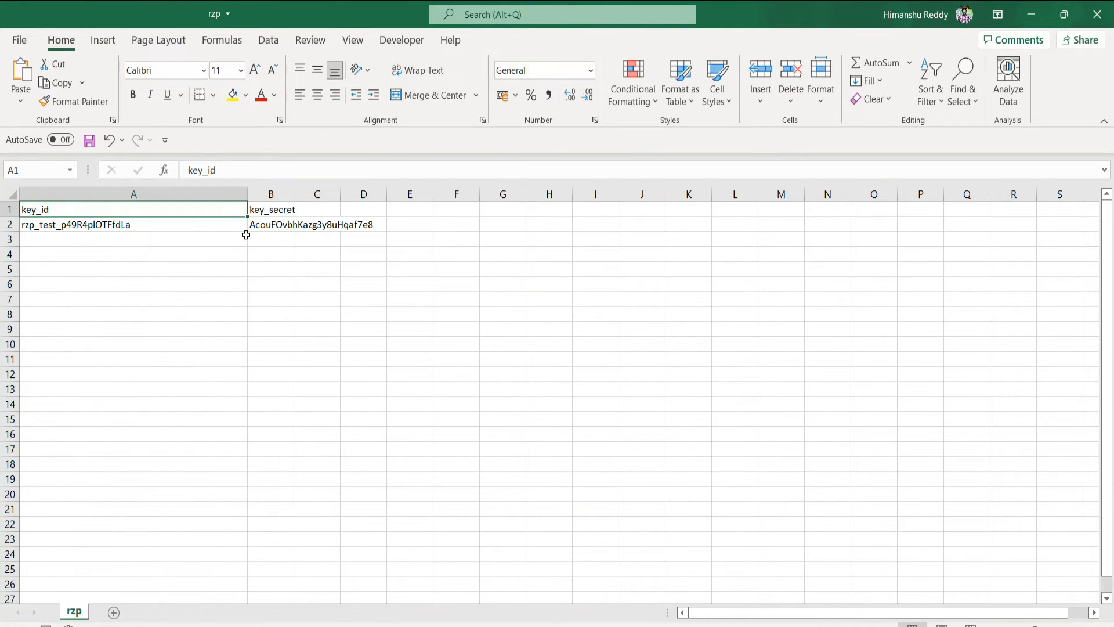
drag(293, 194, 568, 237)
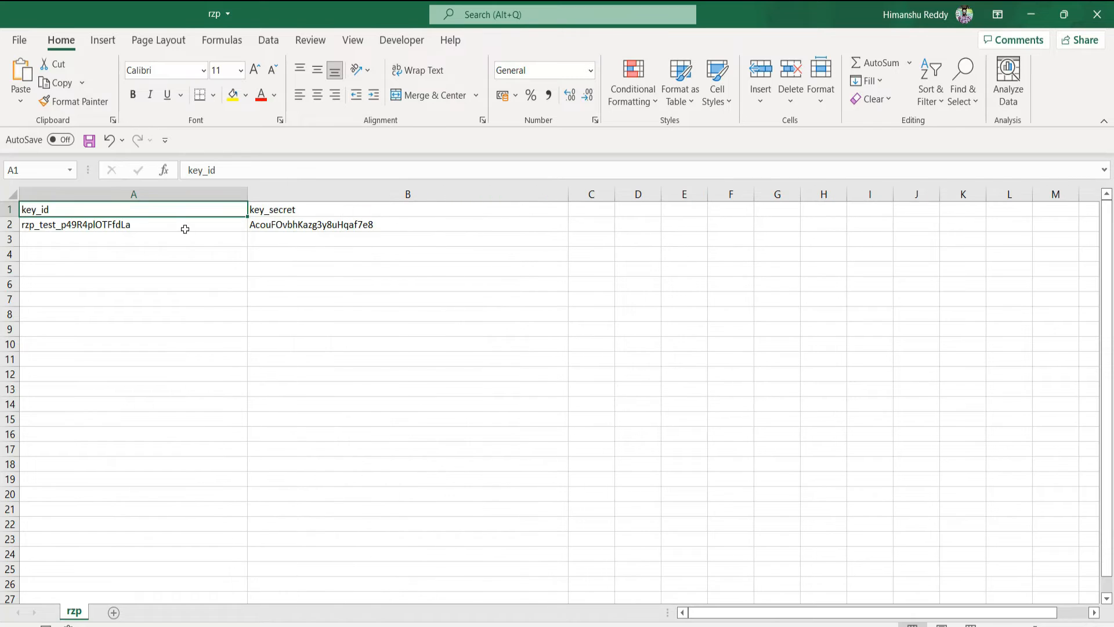
click(181, 228)
key(ctrl+c)
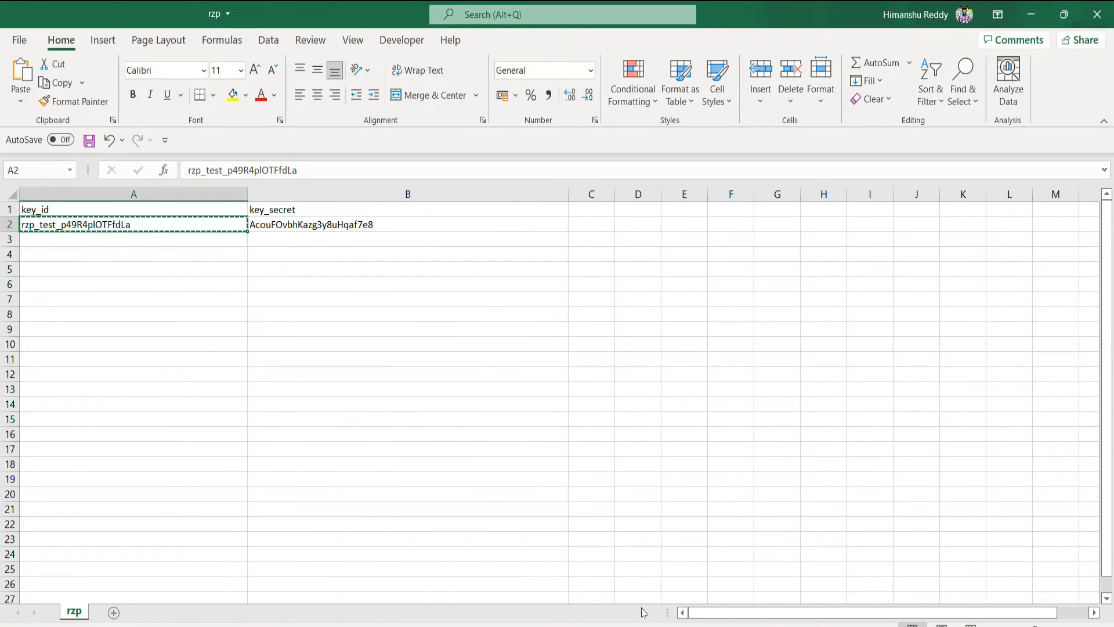
mouse_move(621, 626)
click(621, 574)
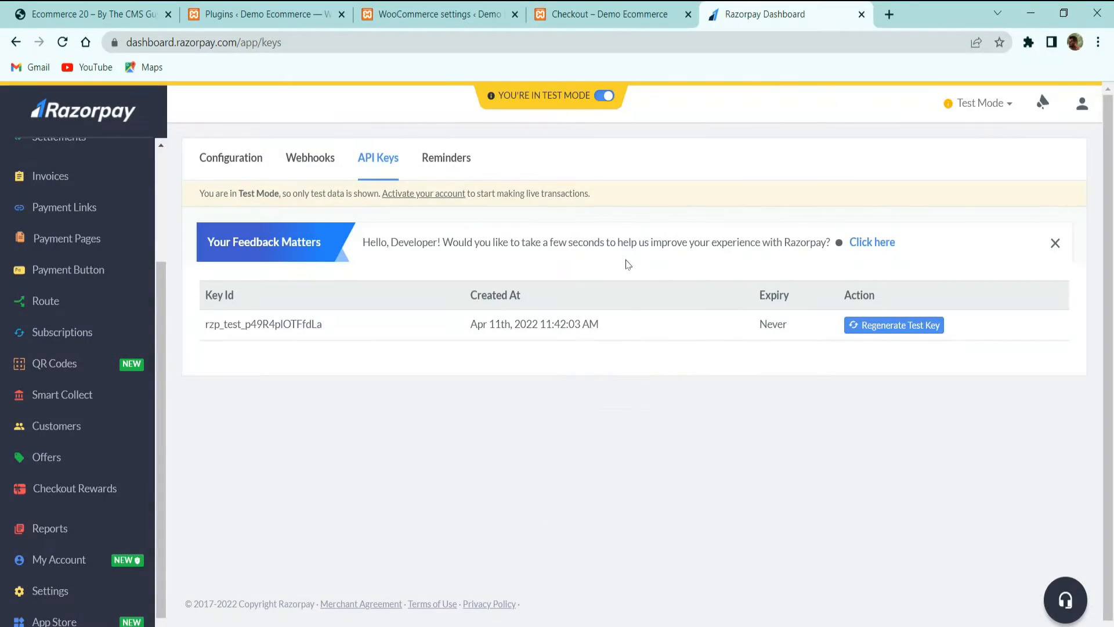
Paste the new test key ID into the Razorpay Key ID field
click(410, 8)
scroll(371, 406, down, 3)
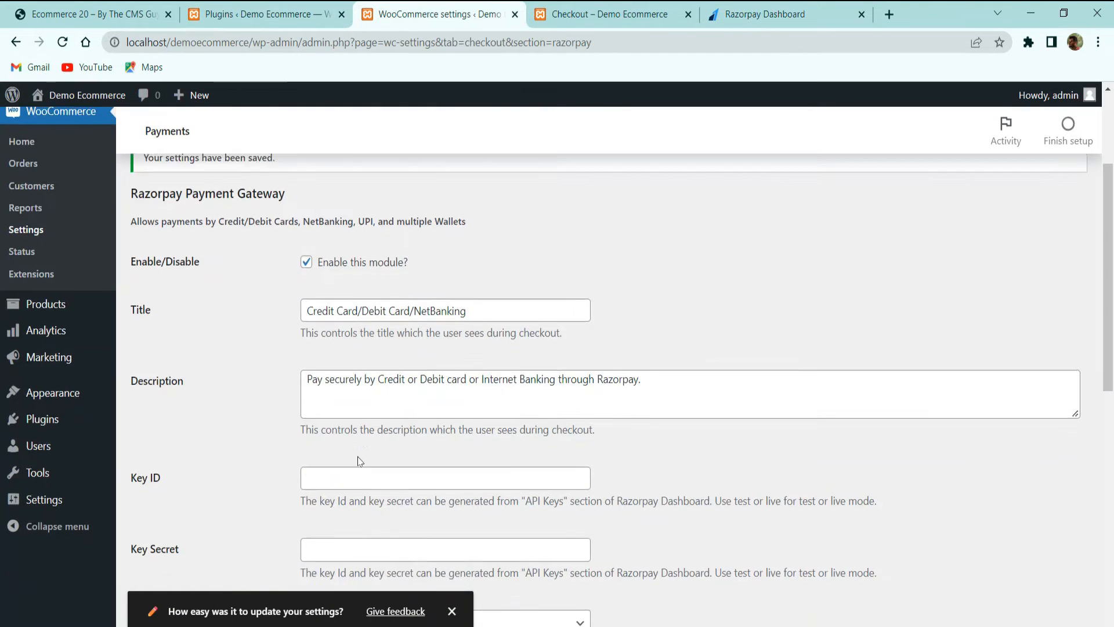
click(384, 339)
key(ctrl+v)
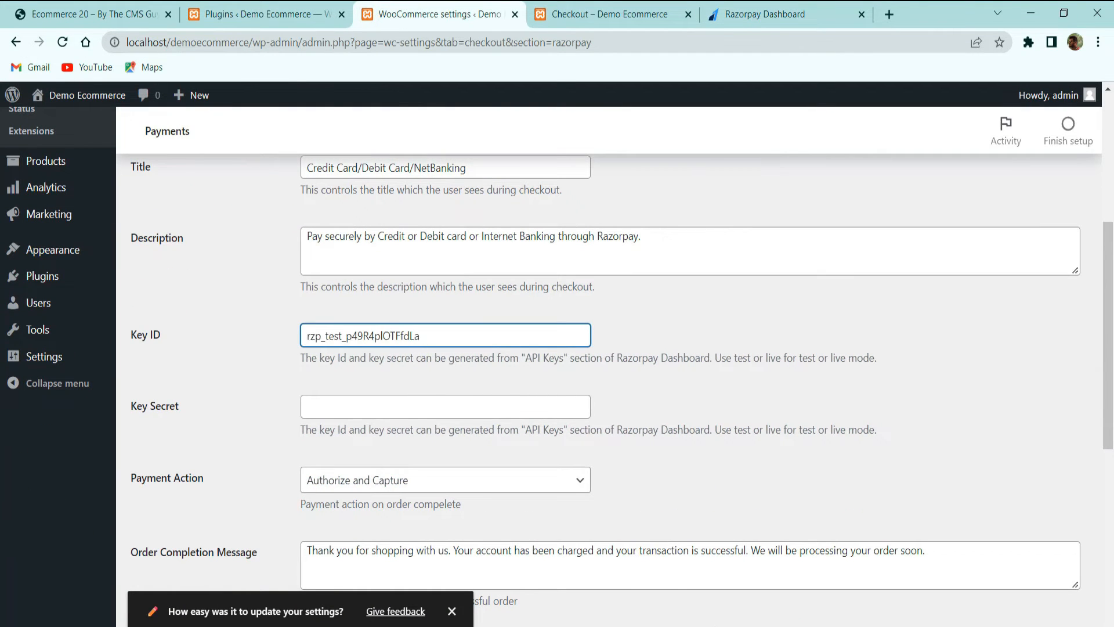
Paste the key secret from Excel cell B2 into Key Secret, save, and close the rzp workbook
key(alt+Tab)
click(298, 228)
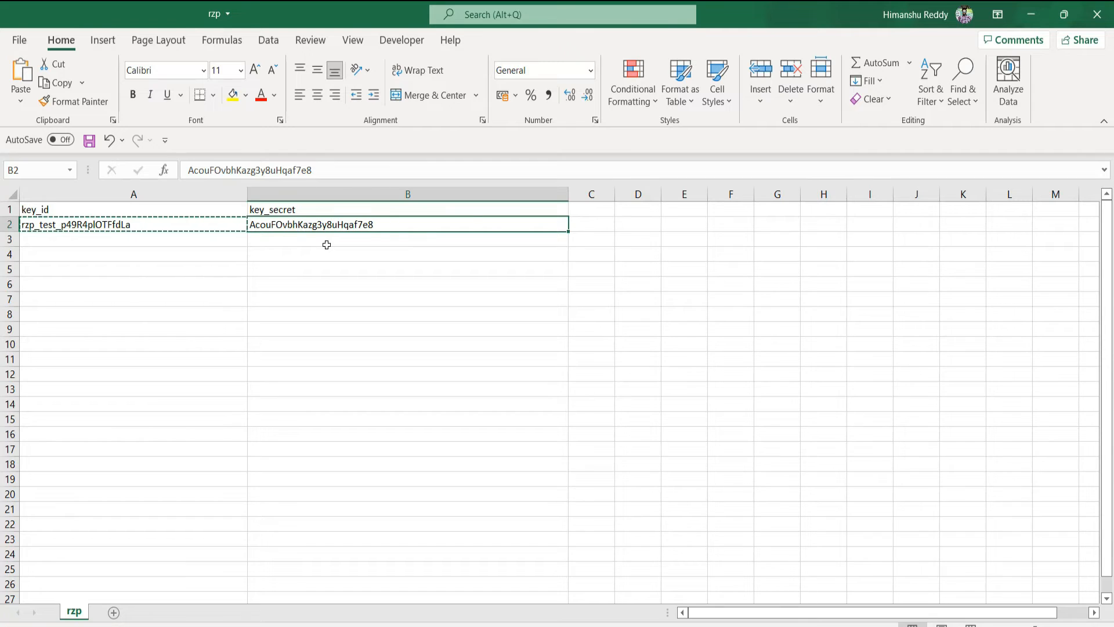
key(ctrl+c)
key(alt+Tab)
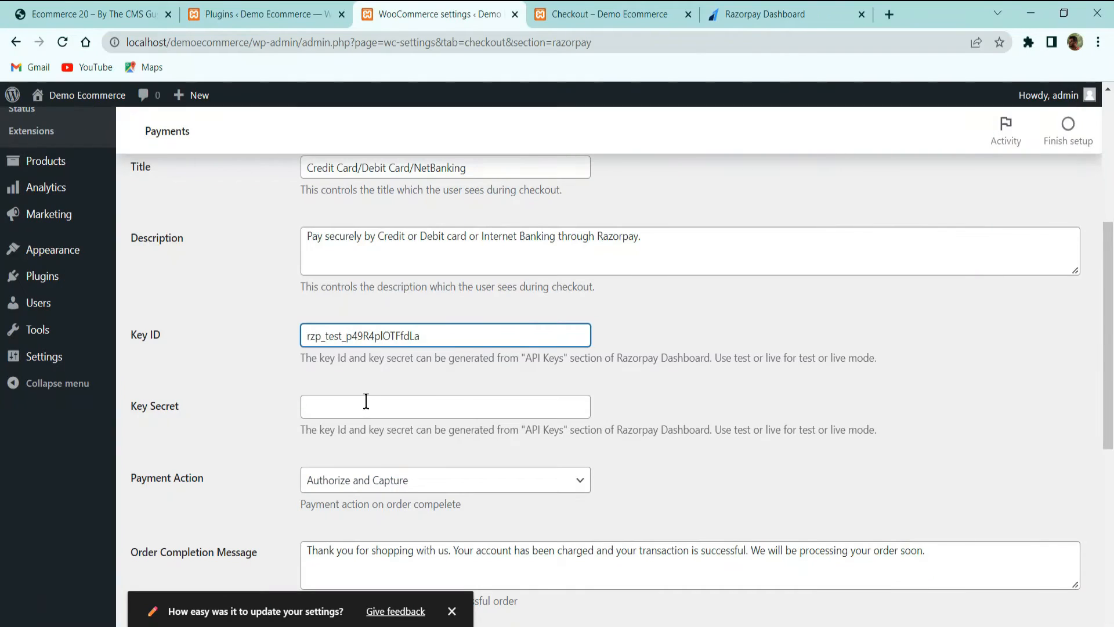
click(367, 400)
key(ctrl+v)
scroll(531, 428, down, 7)
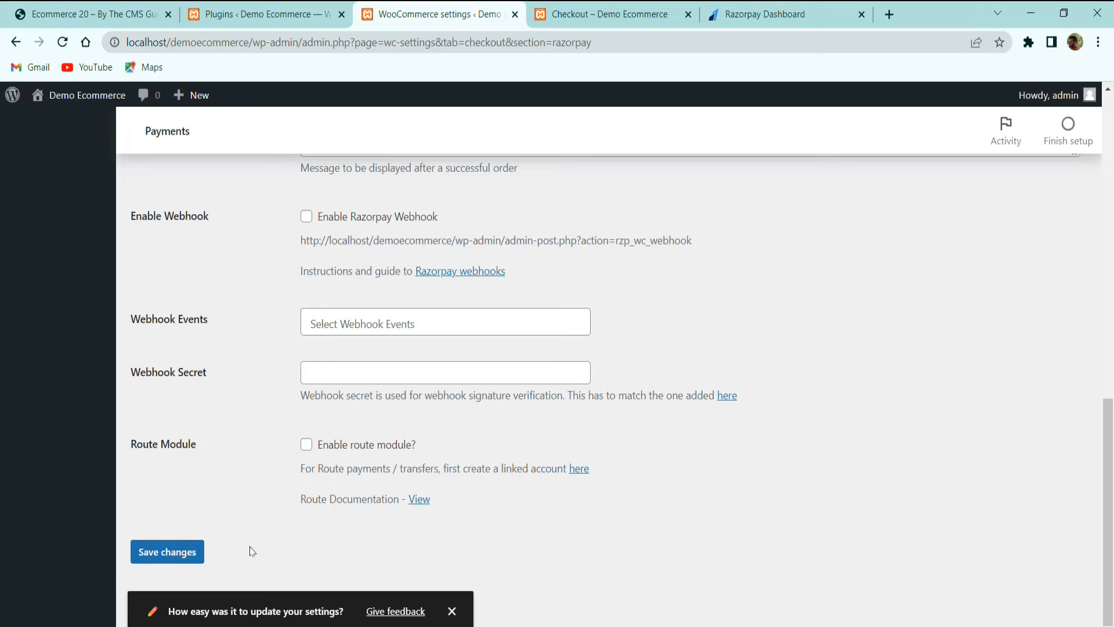
click(195, 552)
mouse_move(719, 624)
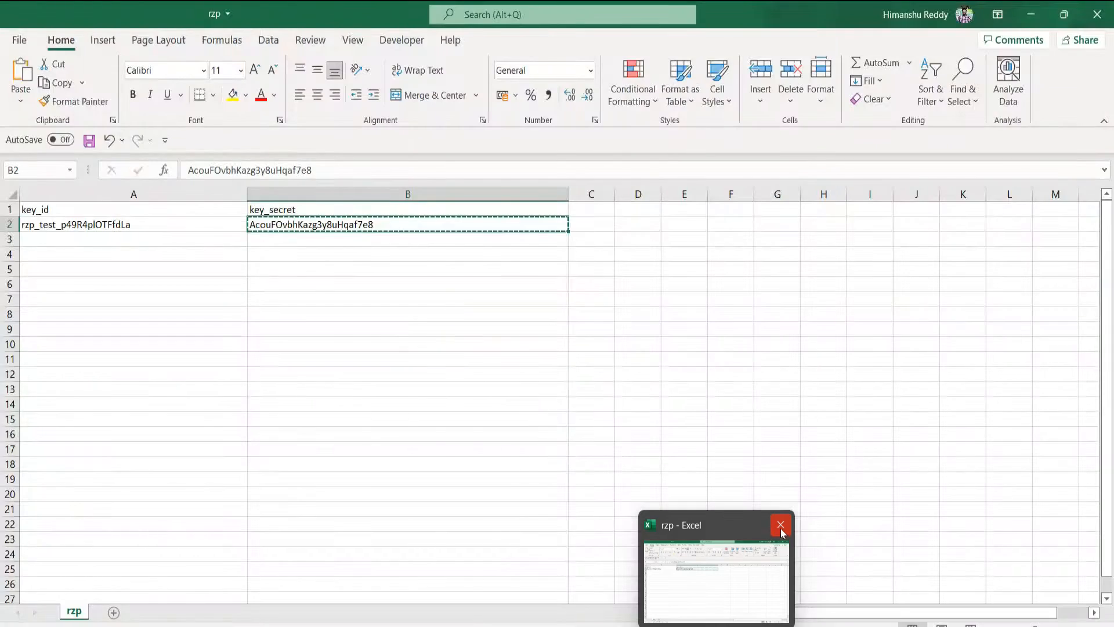
click(781, 528)
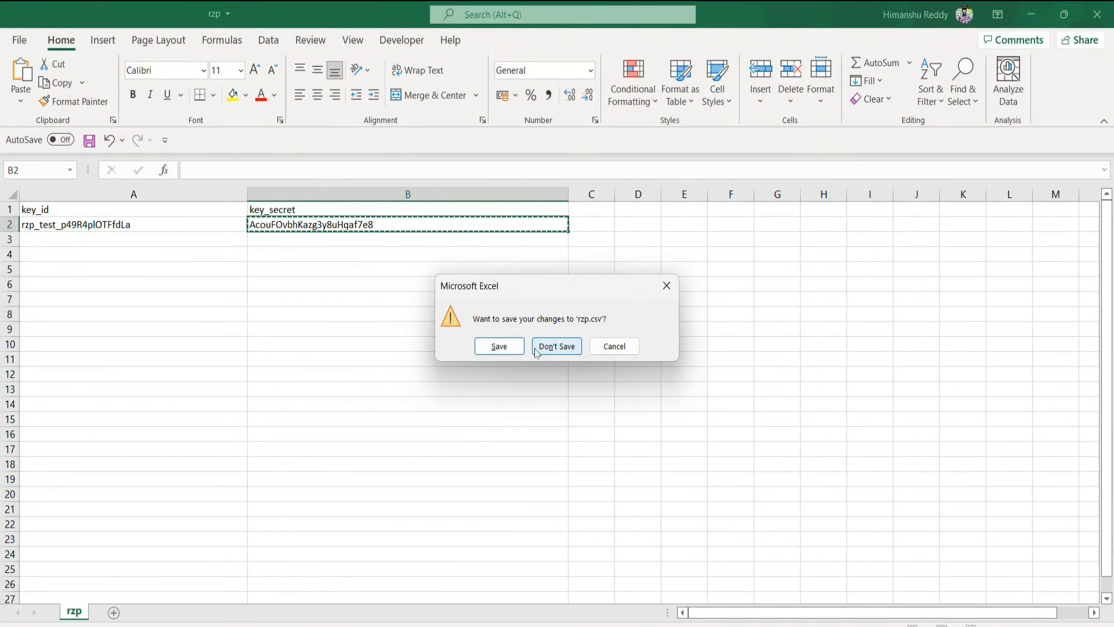
Back out of the Save As dialog and close rzp.csv with Don't Save
click(499, 347)
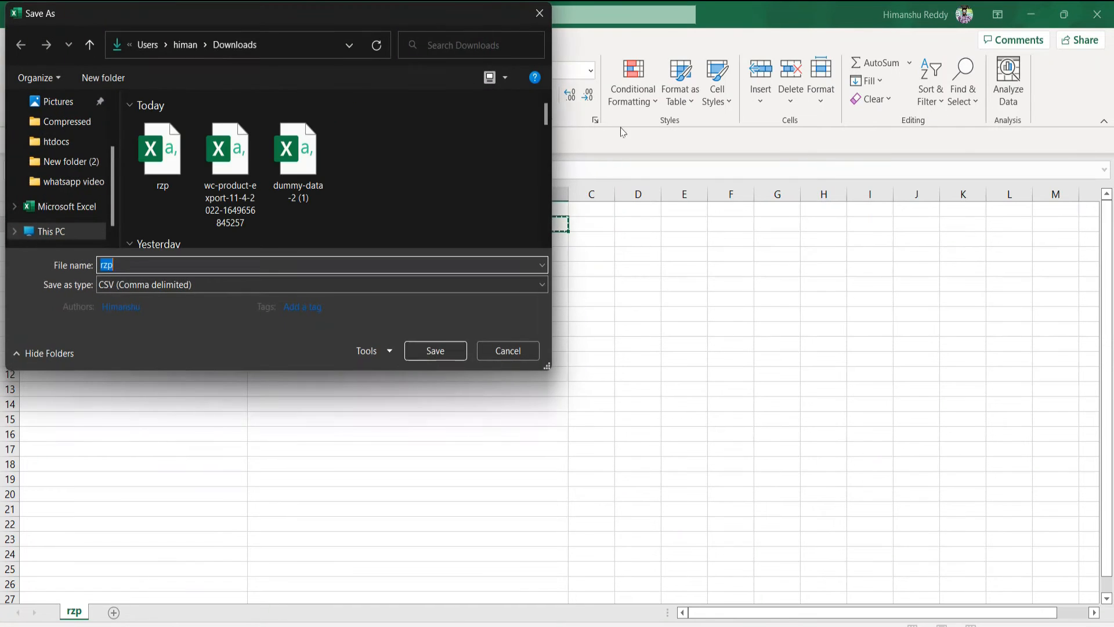
click(541, 13)
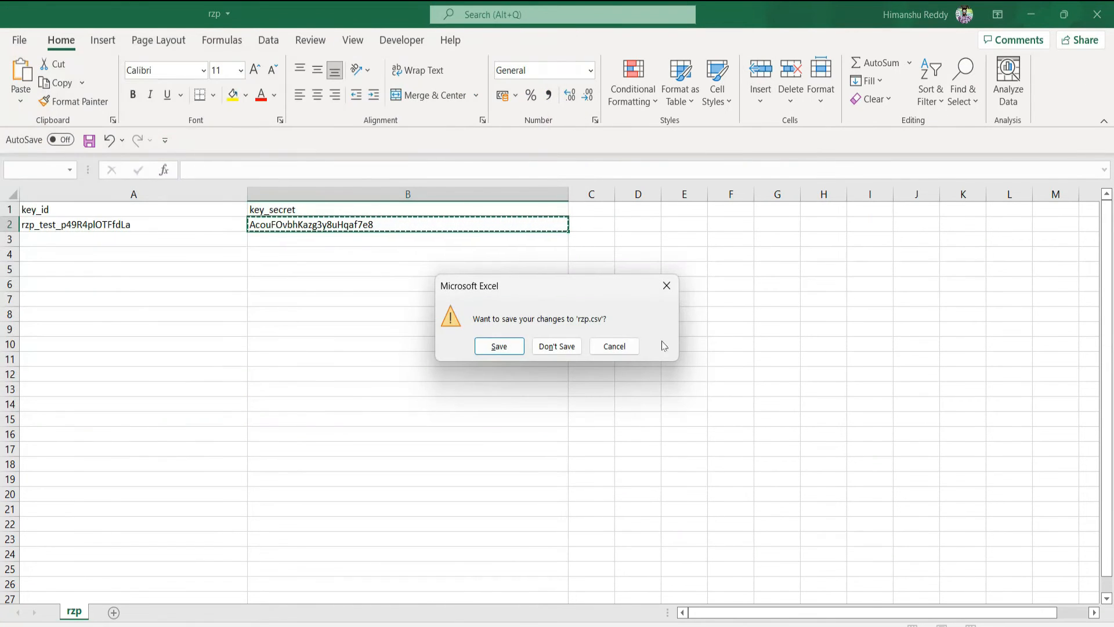
click(558, 346)
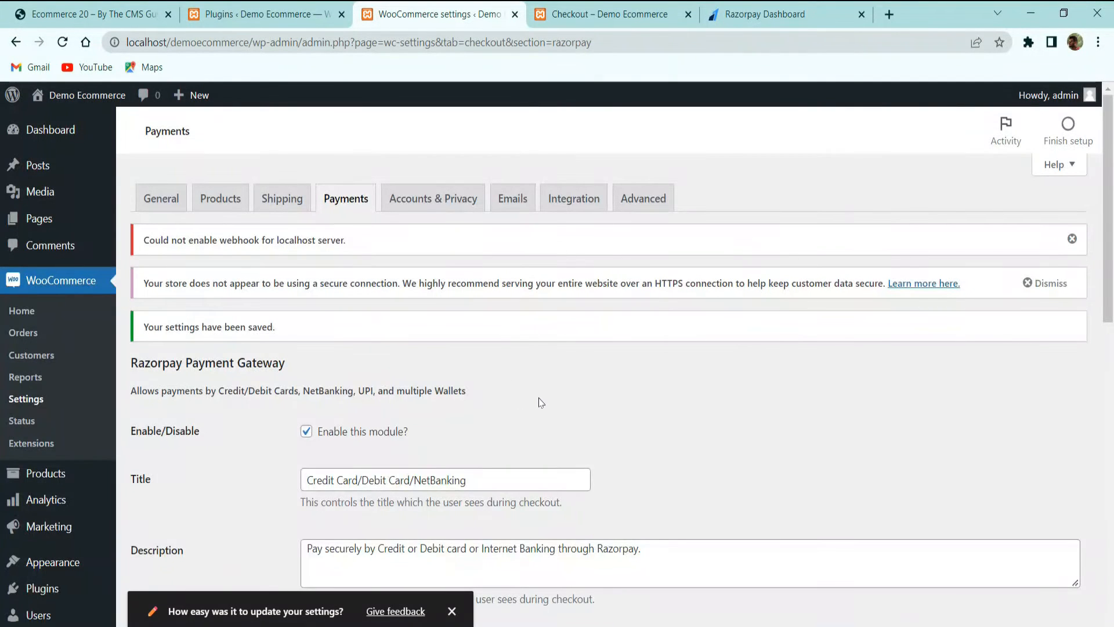
Review the Razorpay gateway settings and save them again with both test keys entered
scroll(539, 400, down, 3)
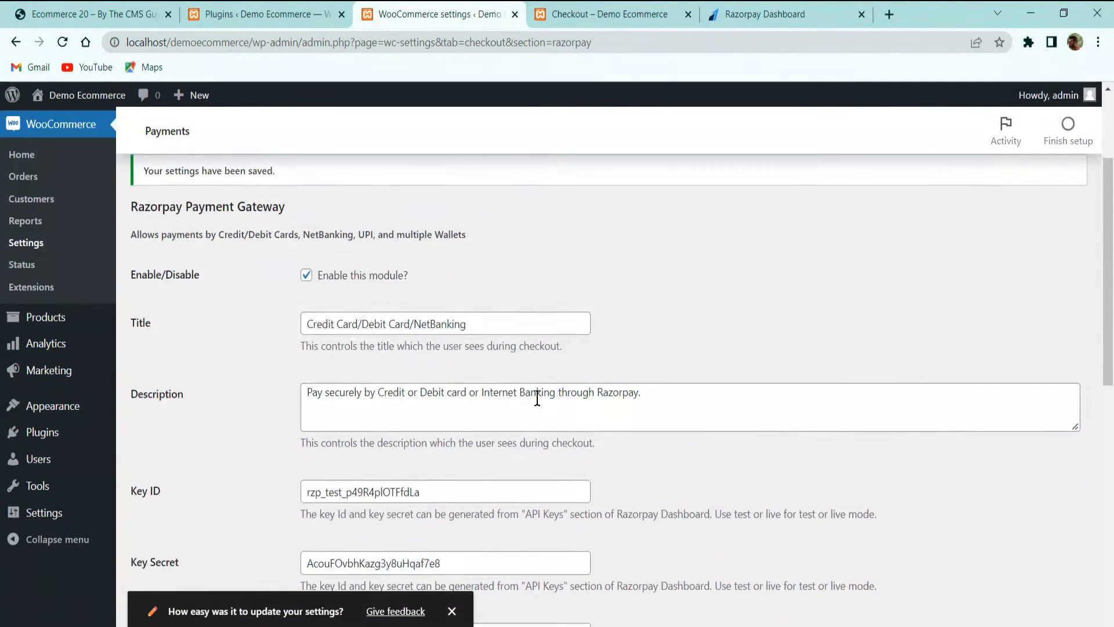
scroll(415, 354, up, 3)
scroll(395, 290, down, 15)
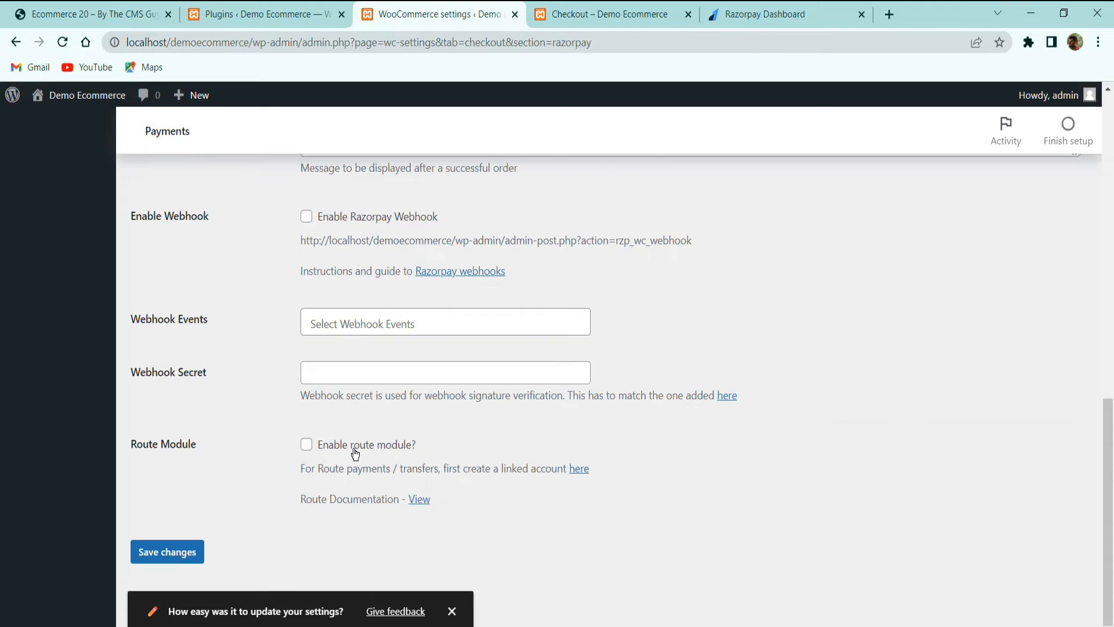
scroll(345, 422, up, 3)
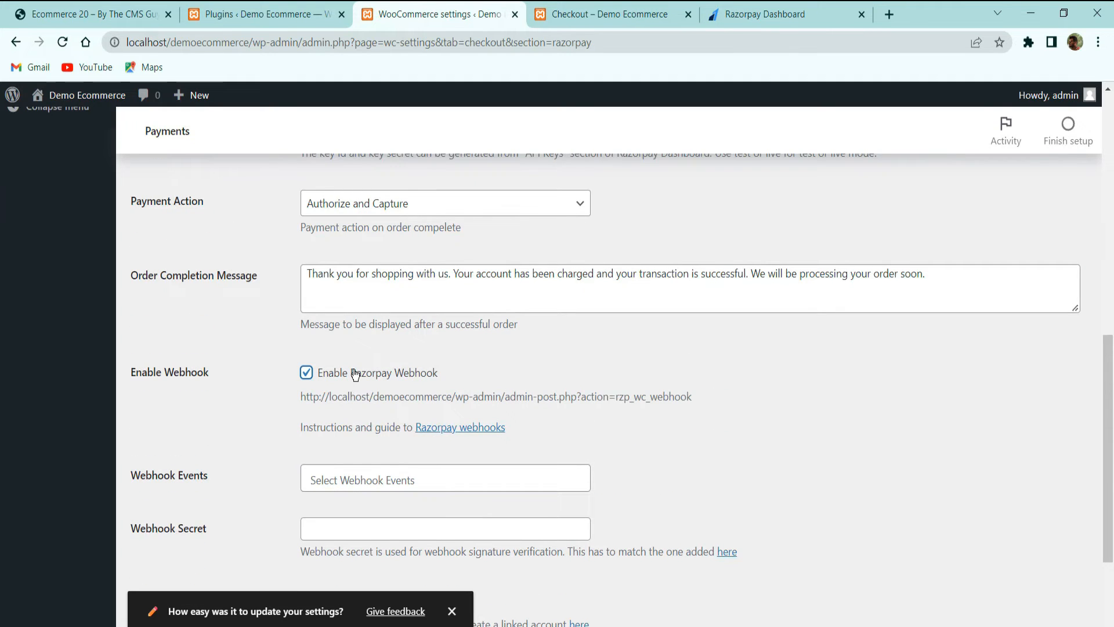
scroll(401, 425, down, 3)
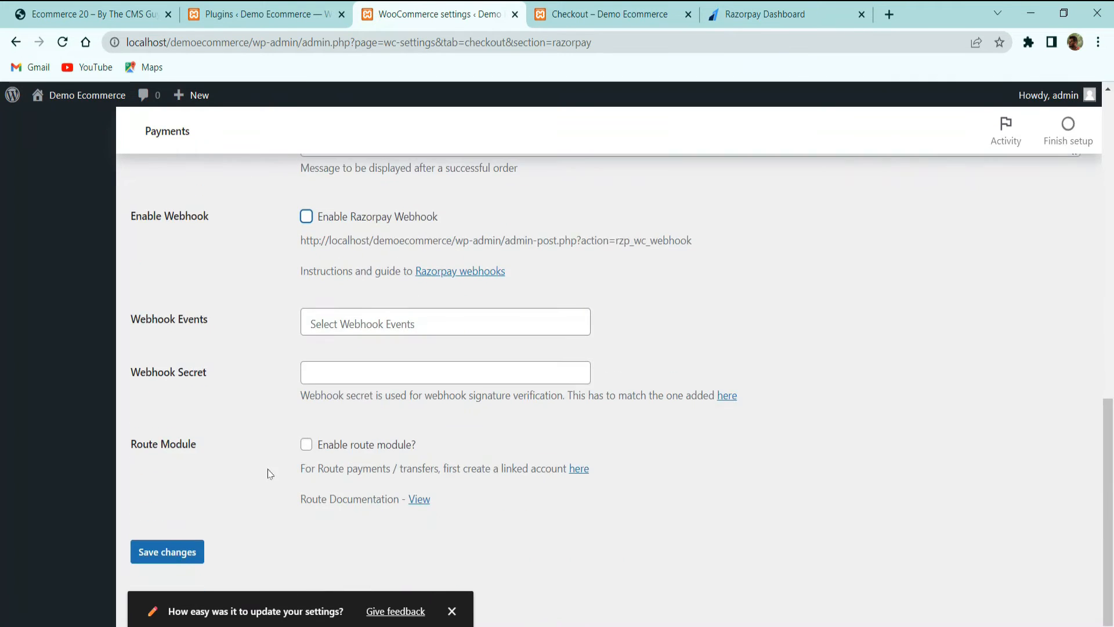
click(174, 550)
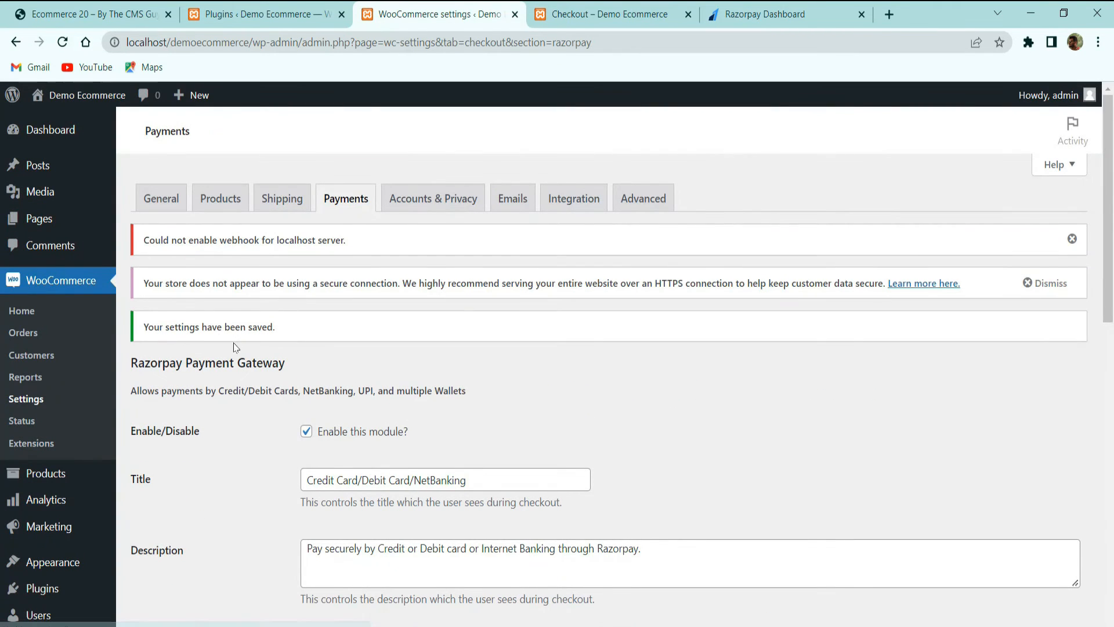
Reload the checkout page and choose Credit Card/Debit Card/NetBanking via Razorpay as payment
key(ctrl+Tab)
scroll(455, 291, up, 6)
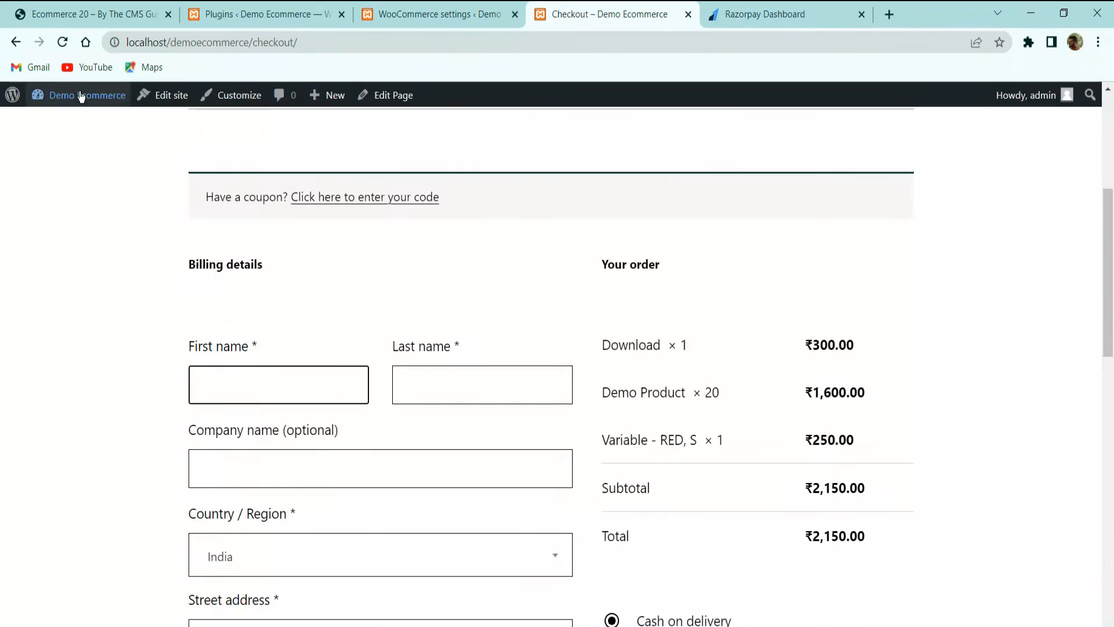
click(63, 43)
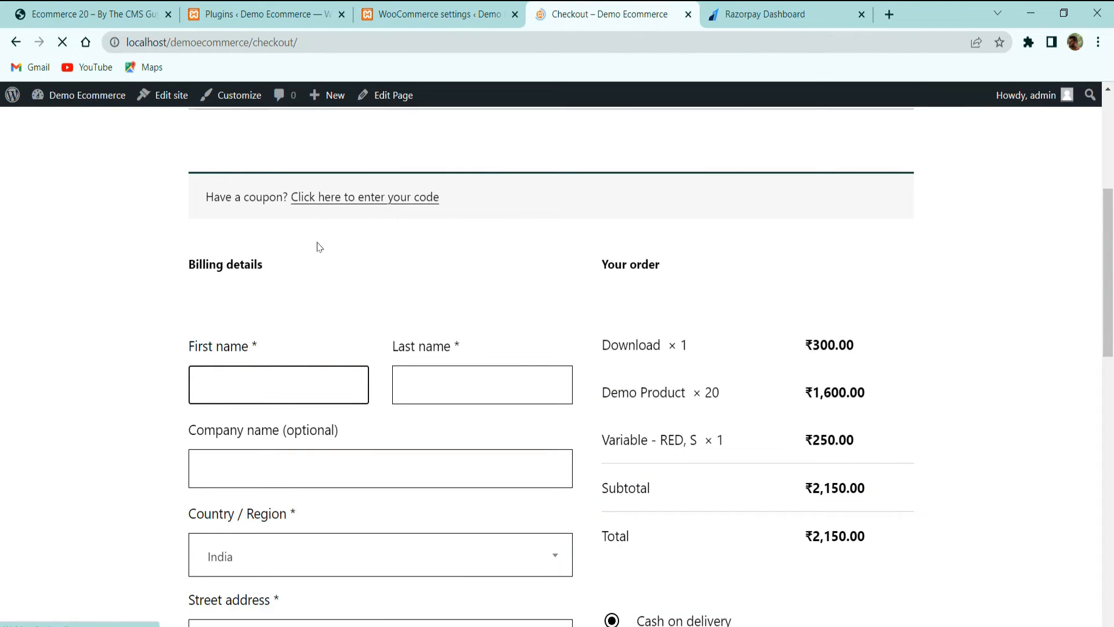
scroll(374, 268, down, 8)
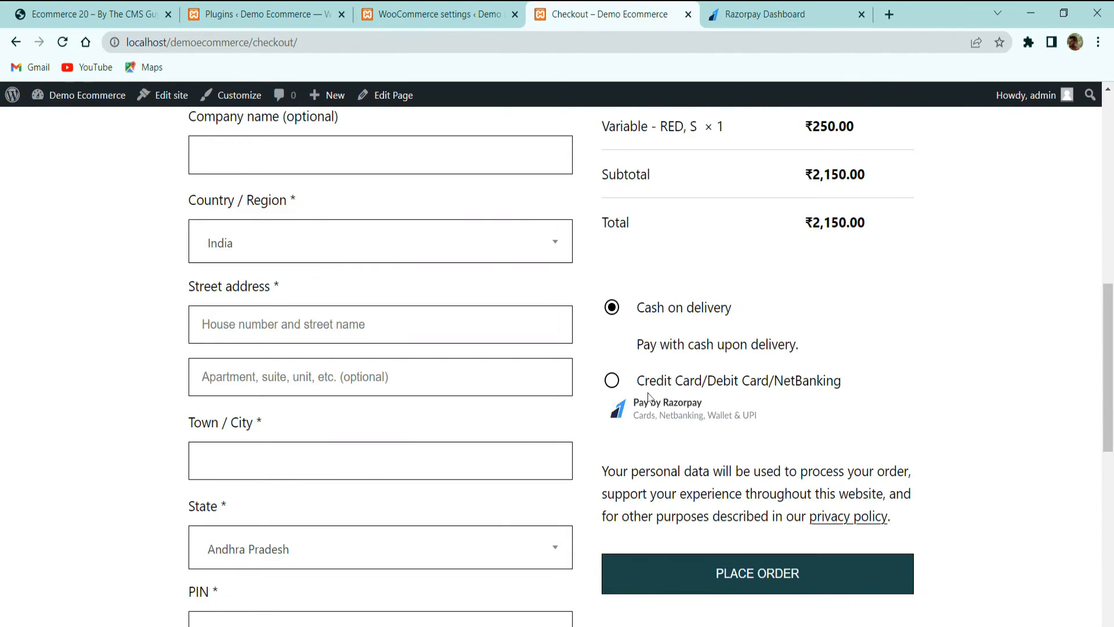
click(624, 385)
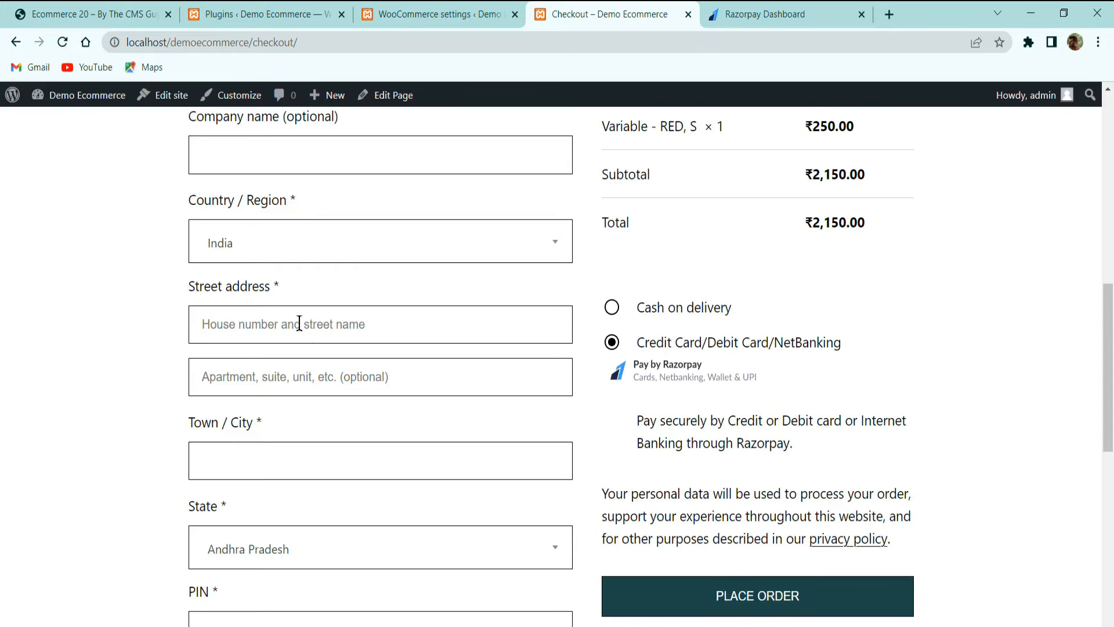
Fill the billing name, then enter Hyderabad as street address and town/city
scroll(299, 324, up, 3)
click(321, 231)
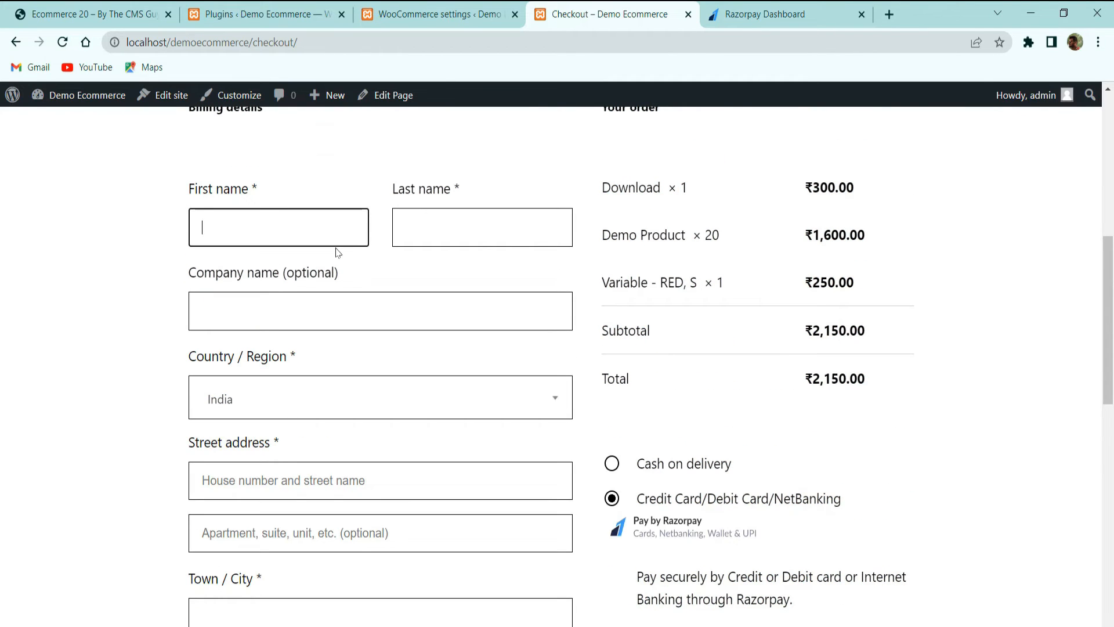
key(Tab)
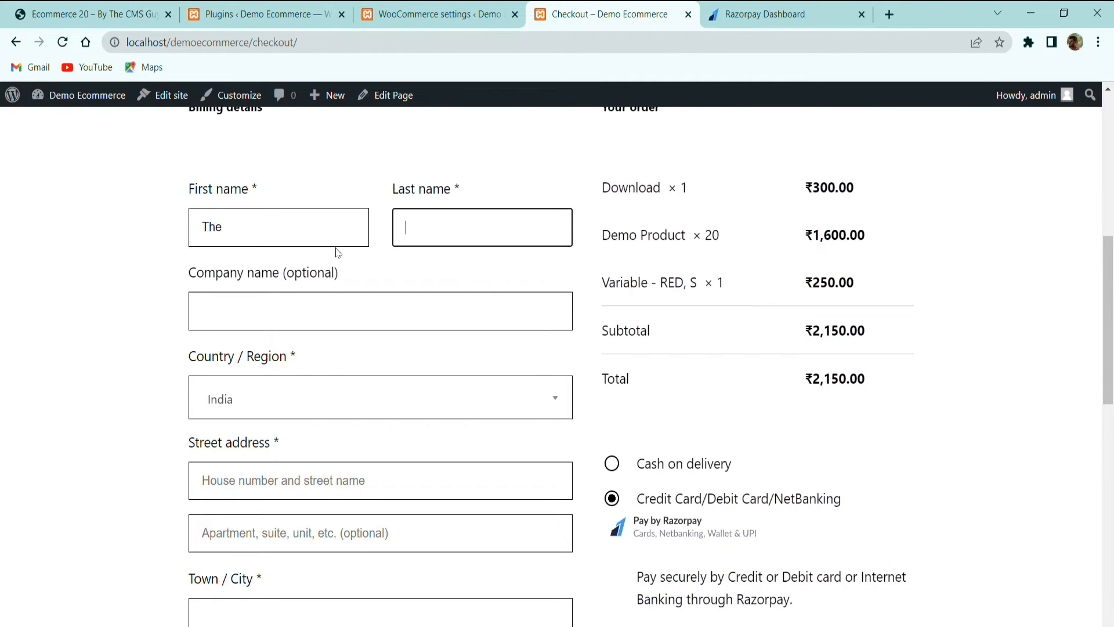
key(Tab)
key(Tab)
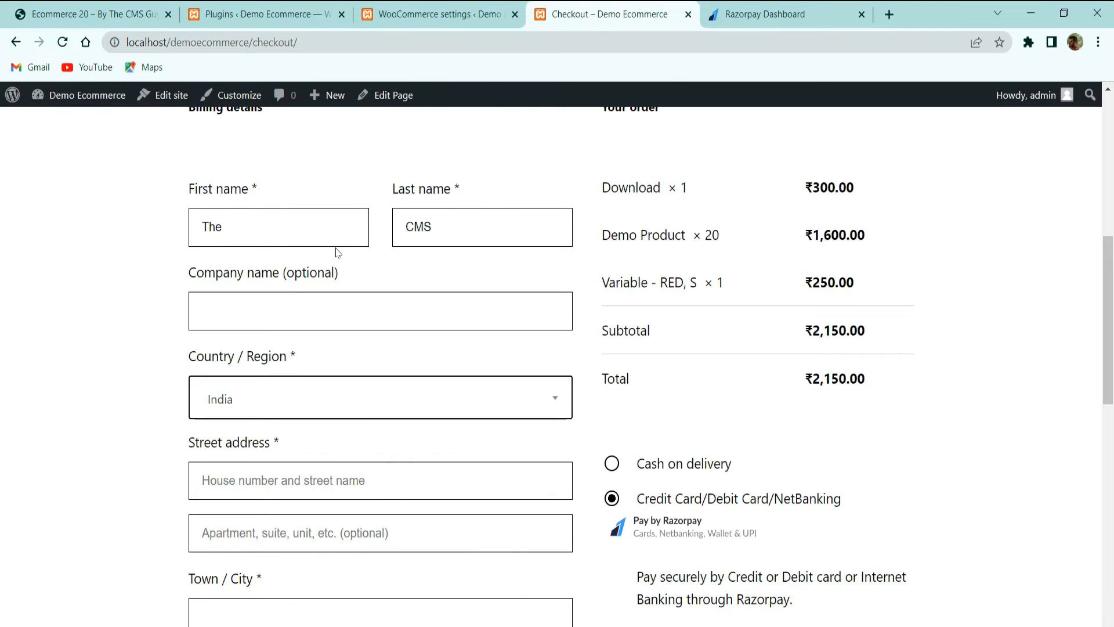
scroll(340, 278, down, 3)
click(322, 325)
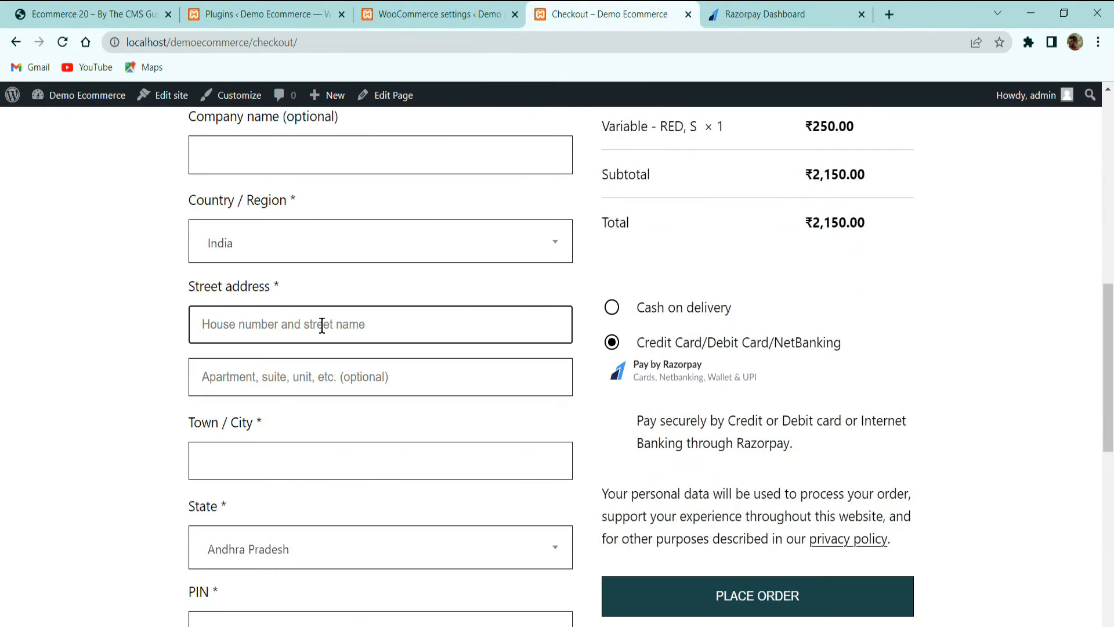
text(Hyderabad)
key(Tab)
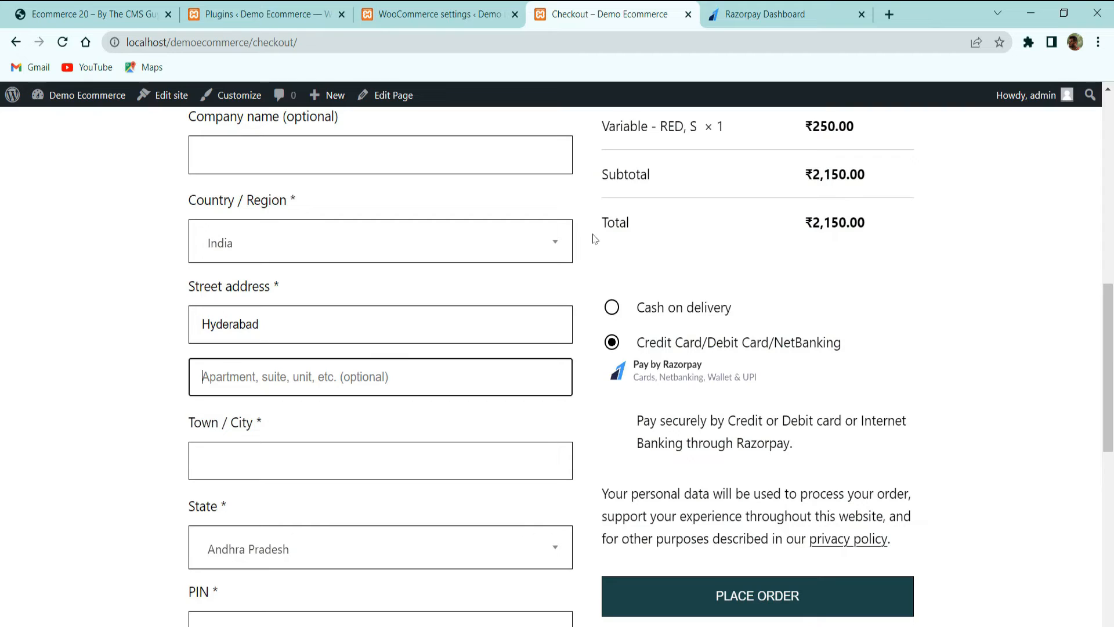
click(341, 482)
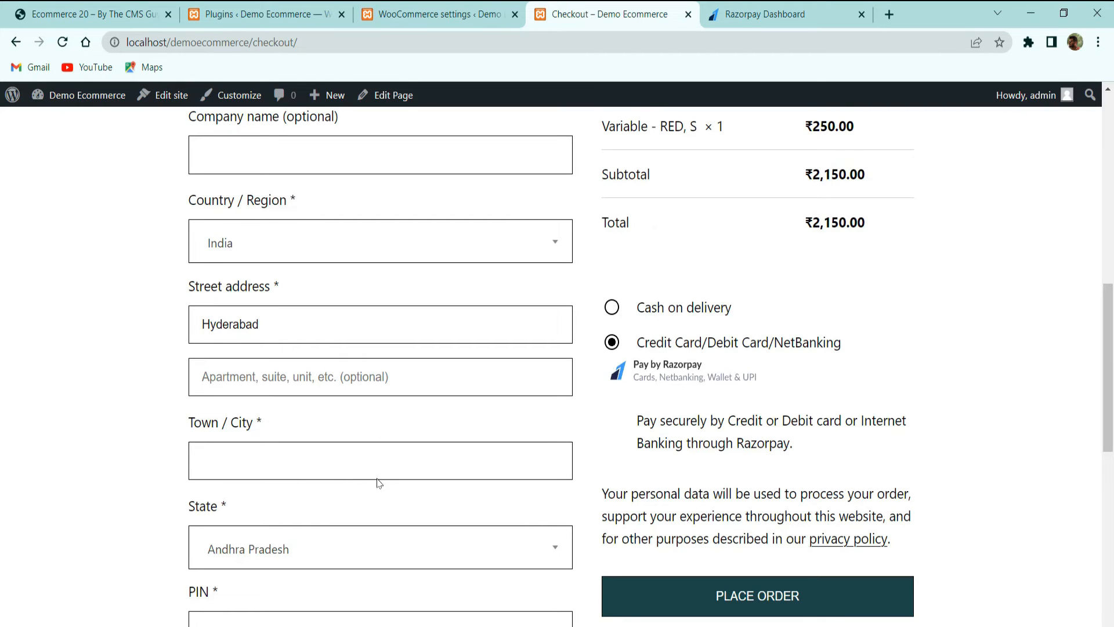
click(380, 468)
text(Hyderabad)
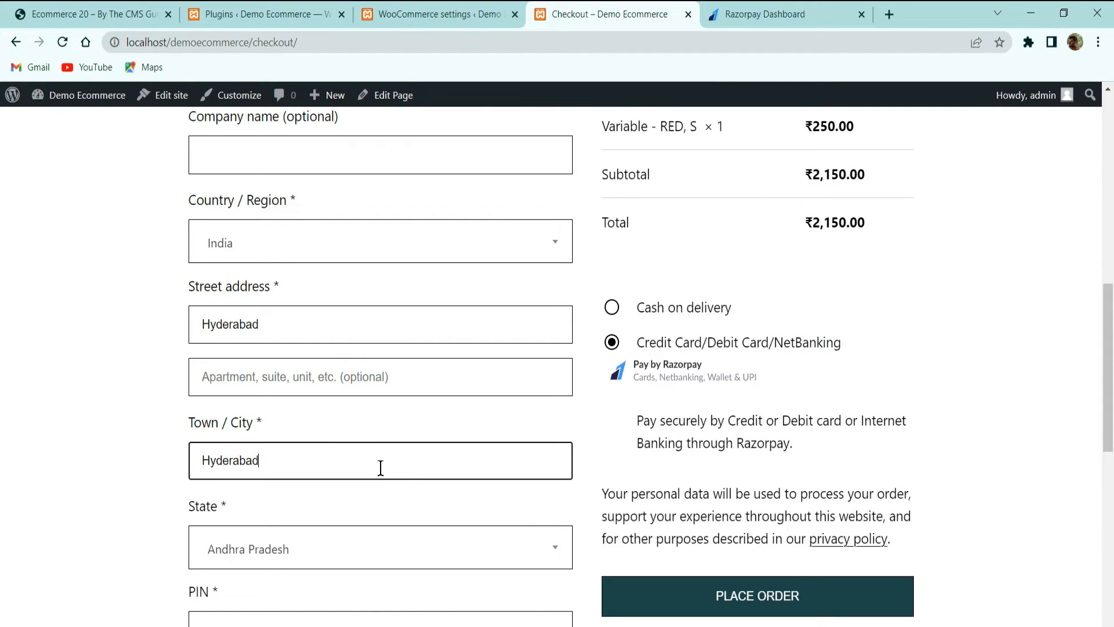
Enter PIN 500001 and the phone number, then place the order
scroll(379, 467, down, 3)
click(308, 473)
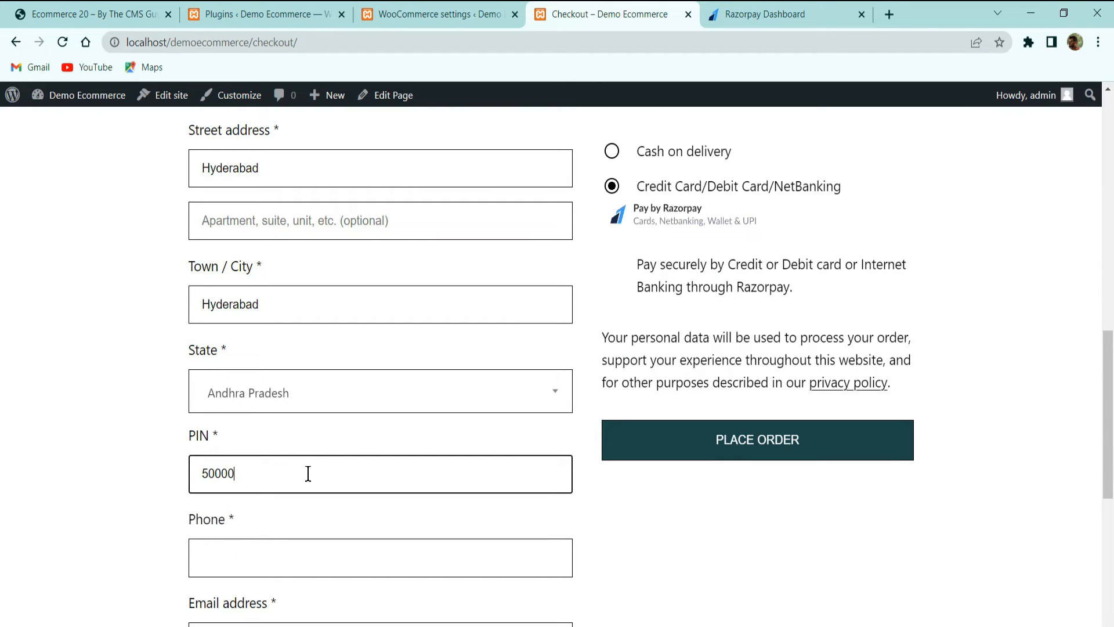
scroll(347, 456, down, 5)
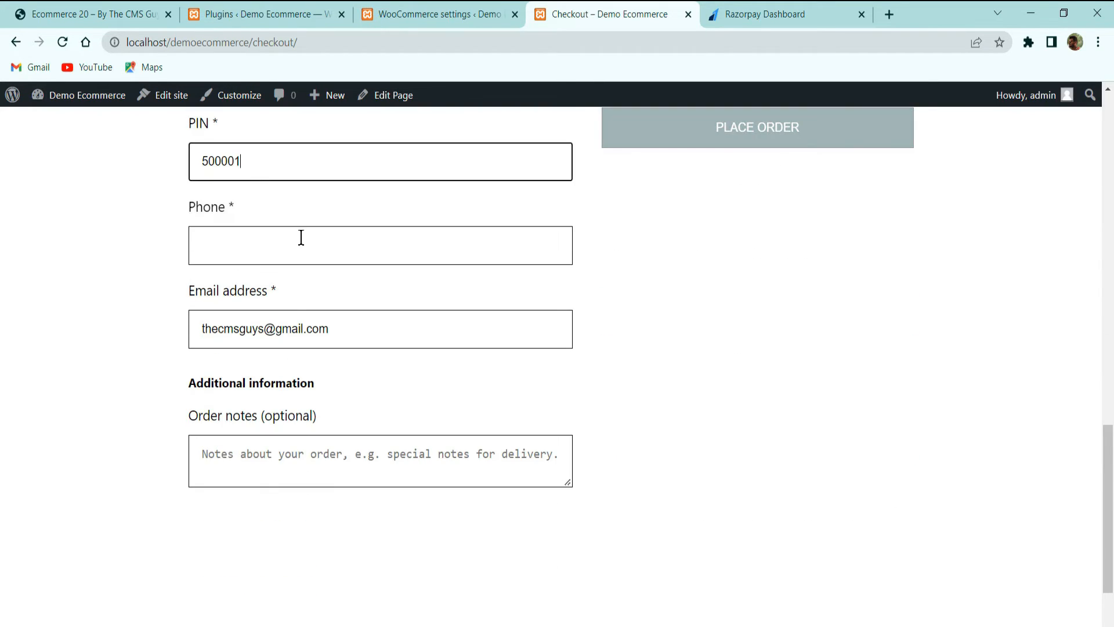
click(304, 261)
text(123456789)
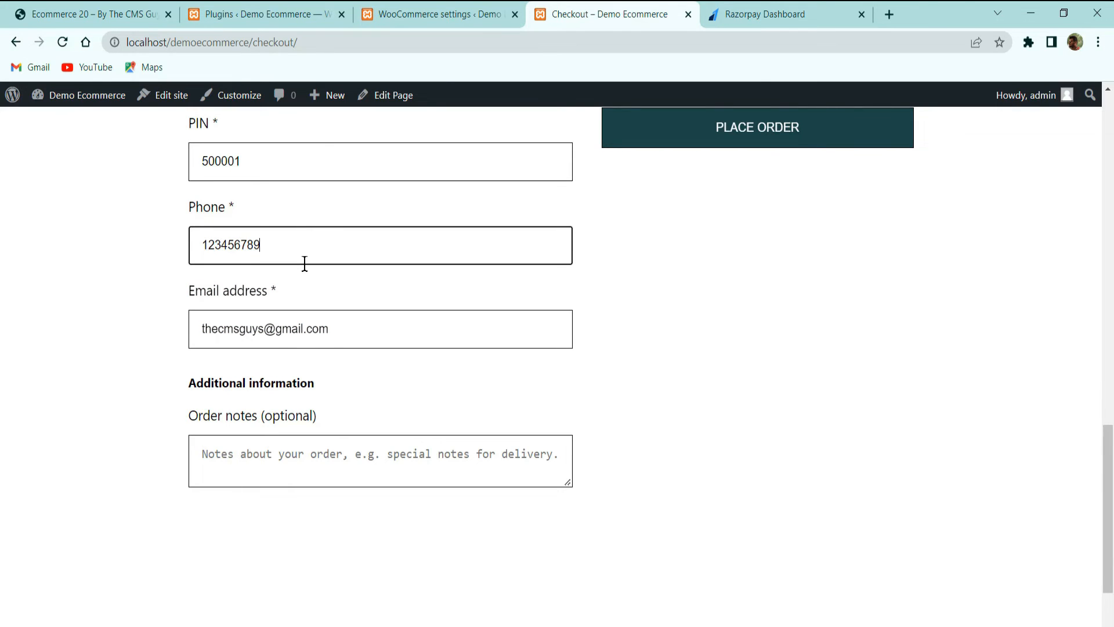
scroll(522, 458, up, 5)
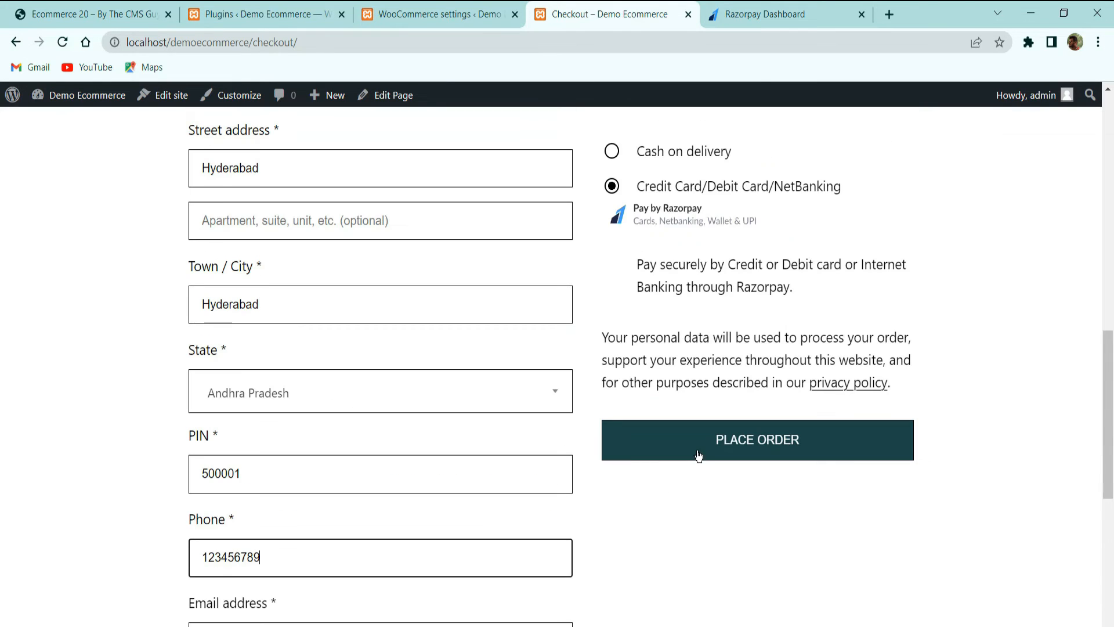
click(691, 447)
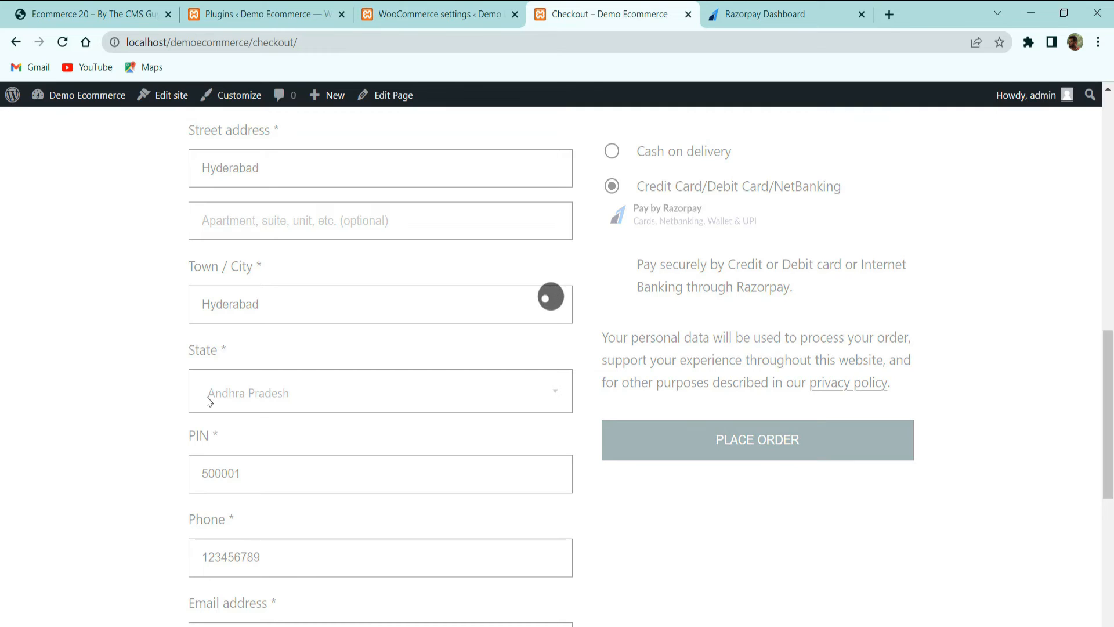
click(772, 14)
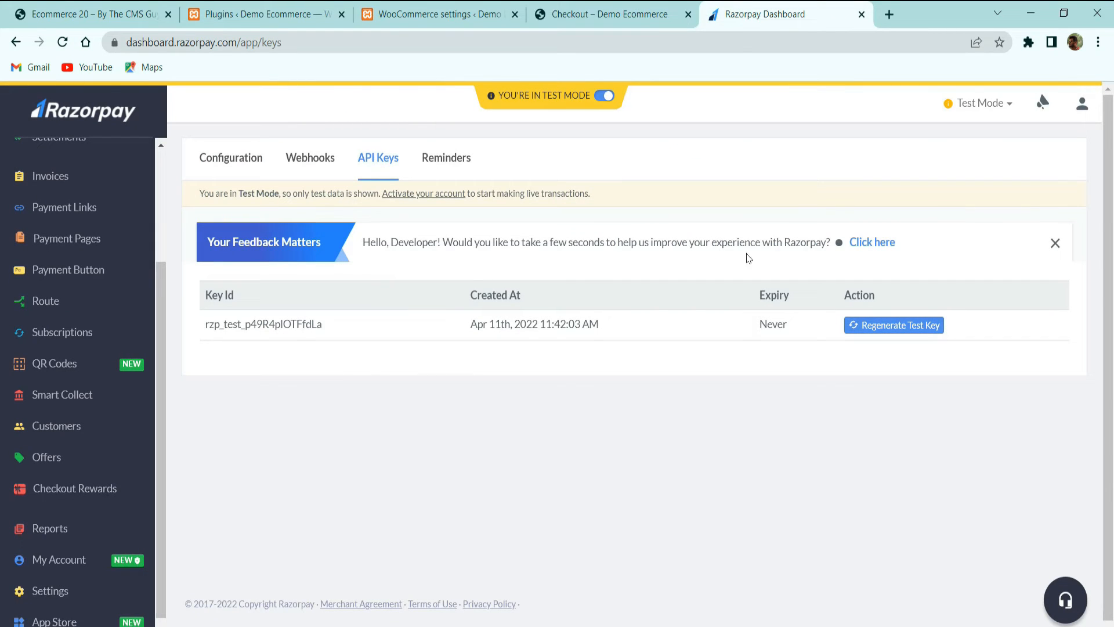
click(610, 11)
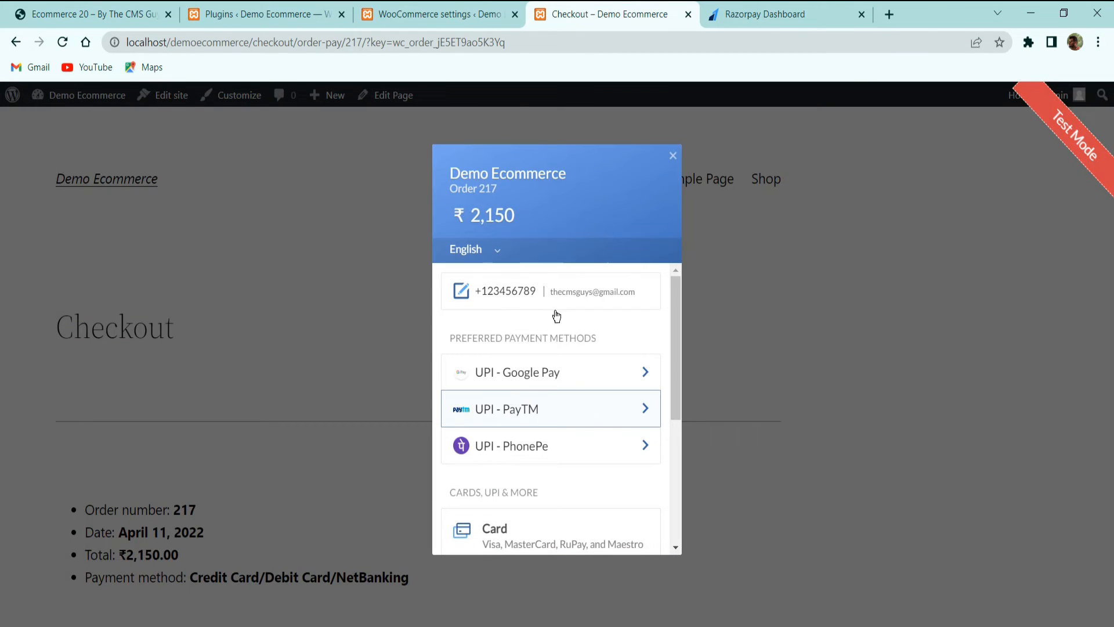
scroll(522, 519, down, 4)
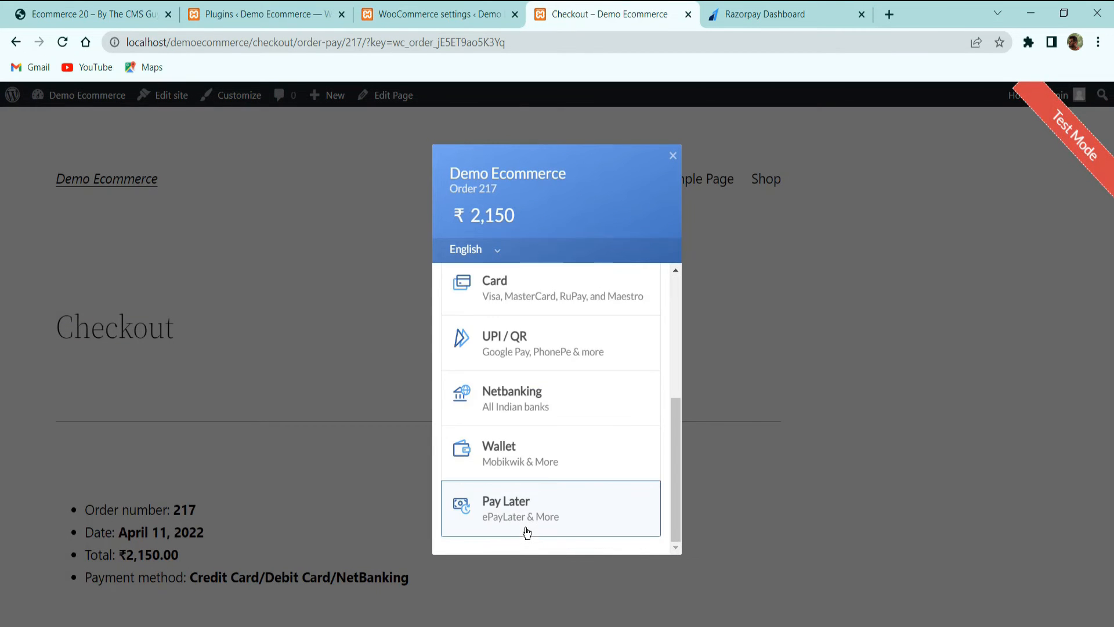
scroll(520, 396, up, 5)
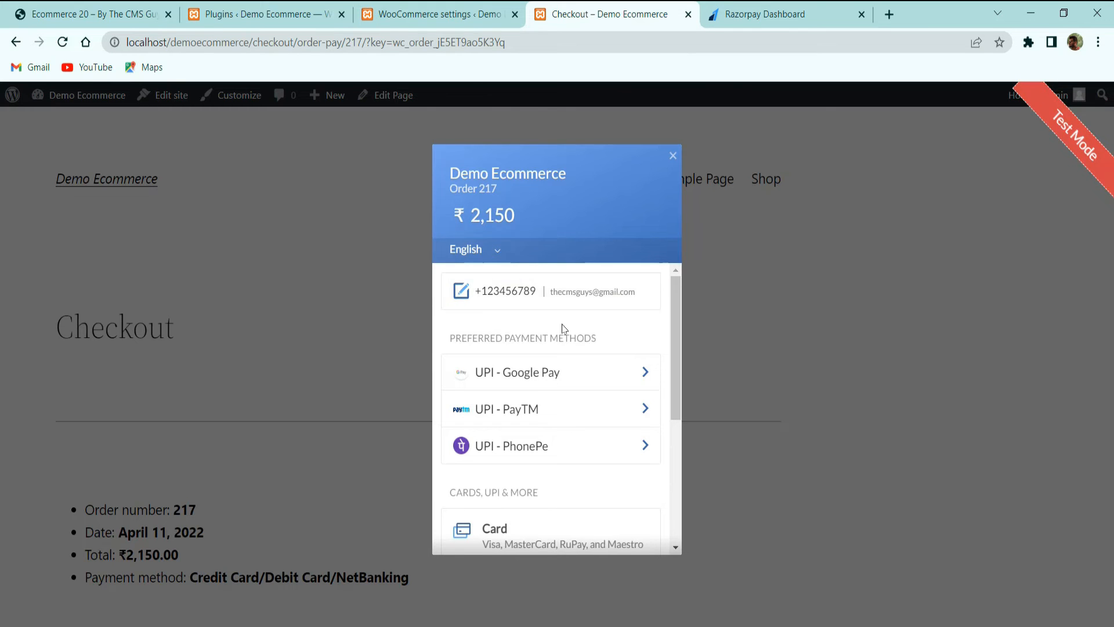
scroll(560, 328, down, 3)
scroll(529, 342, up, 3)
scroll(540, 447, down, 3)
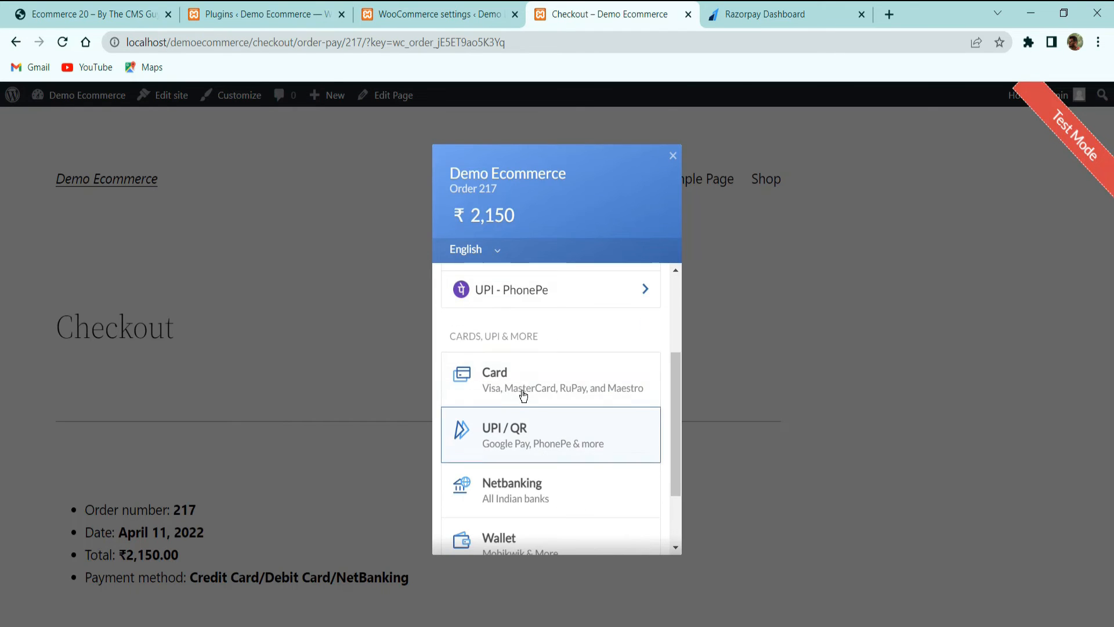
scroll(525, 464, down, 2)
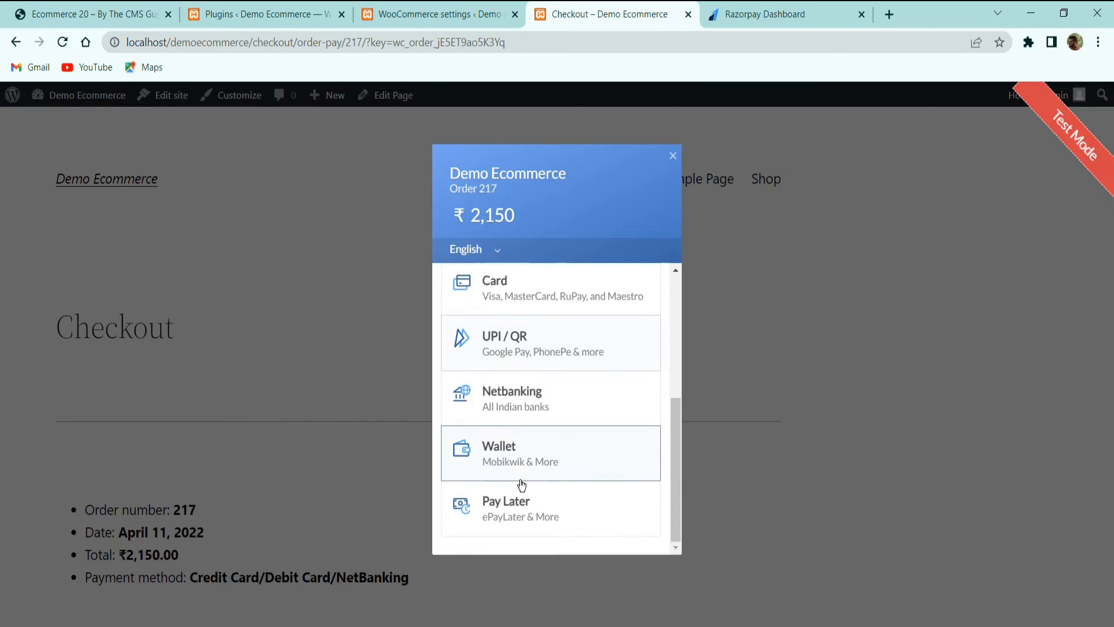
scroll(511, 458, up, 3)
click(511, 438)
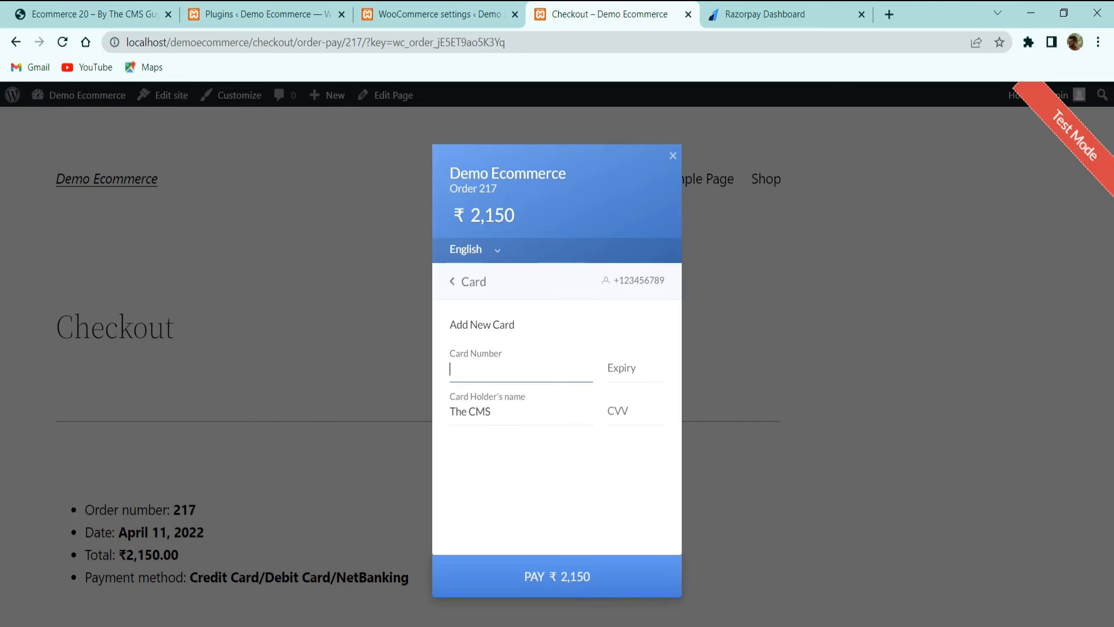
key(alt+Tab)
click(506, 369)
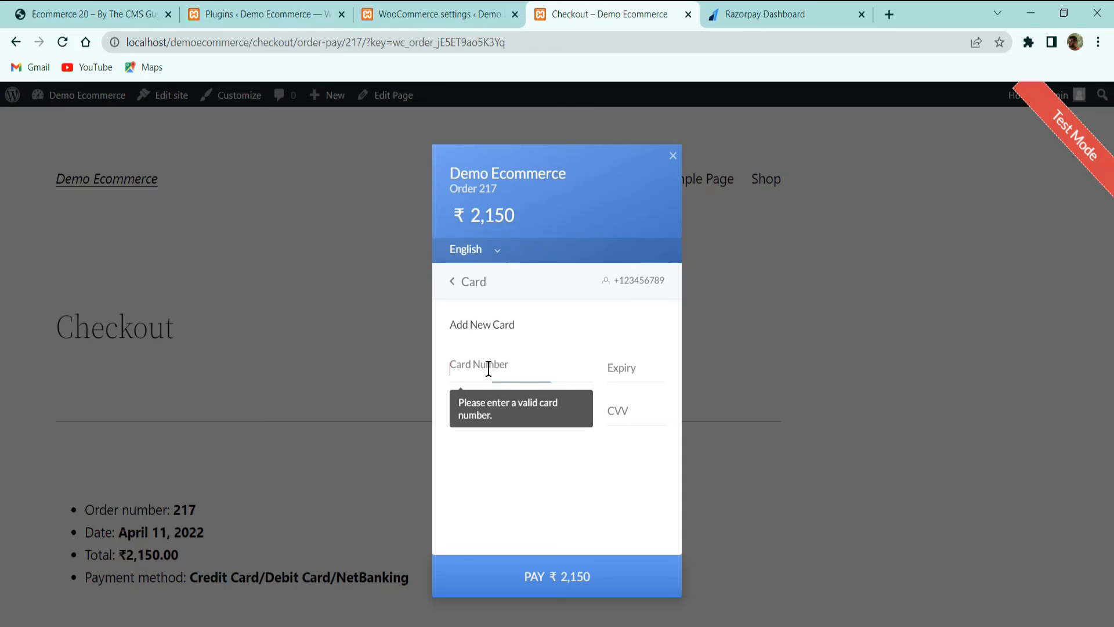
text(4111 1111 1111 1111)
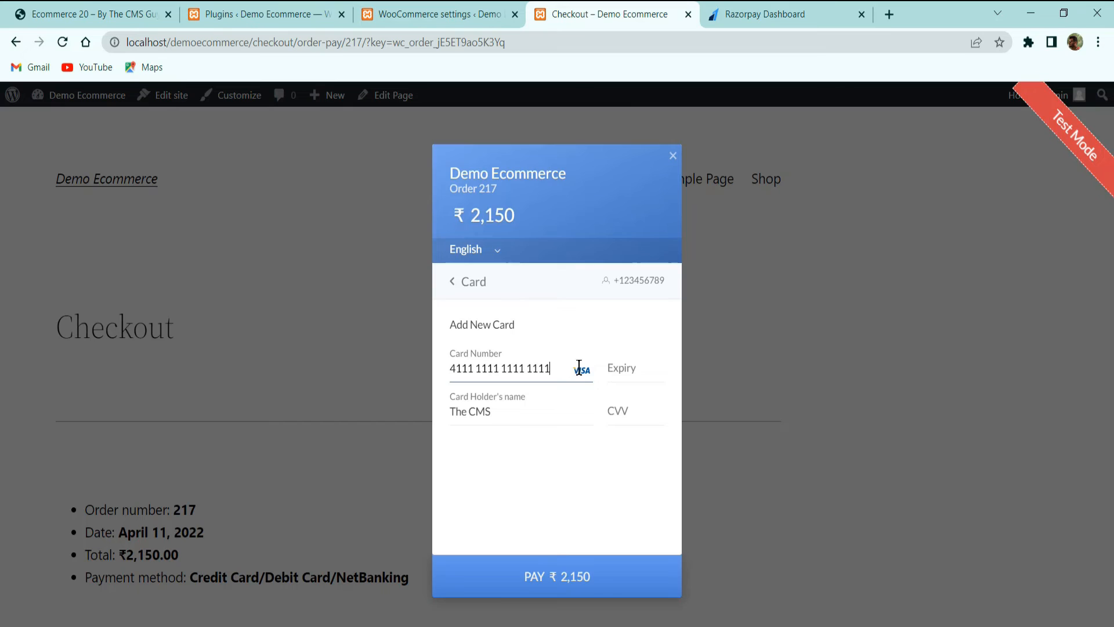
click(619, 368)
text(11)
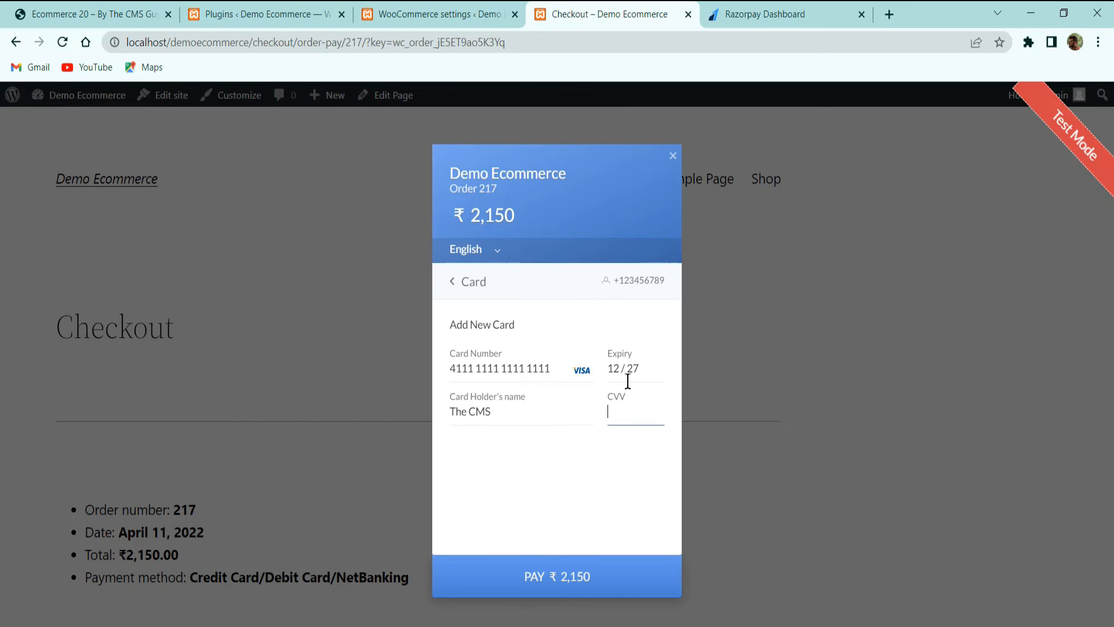
click(615, 578)
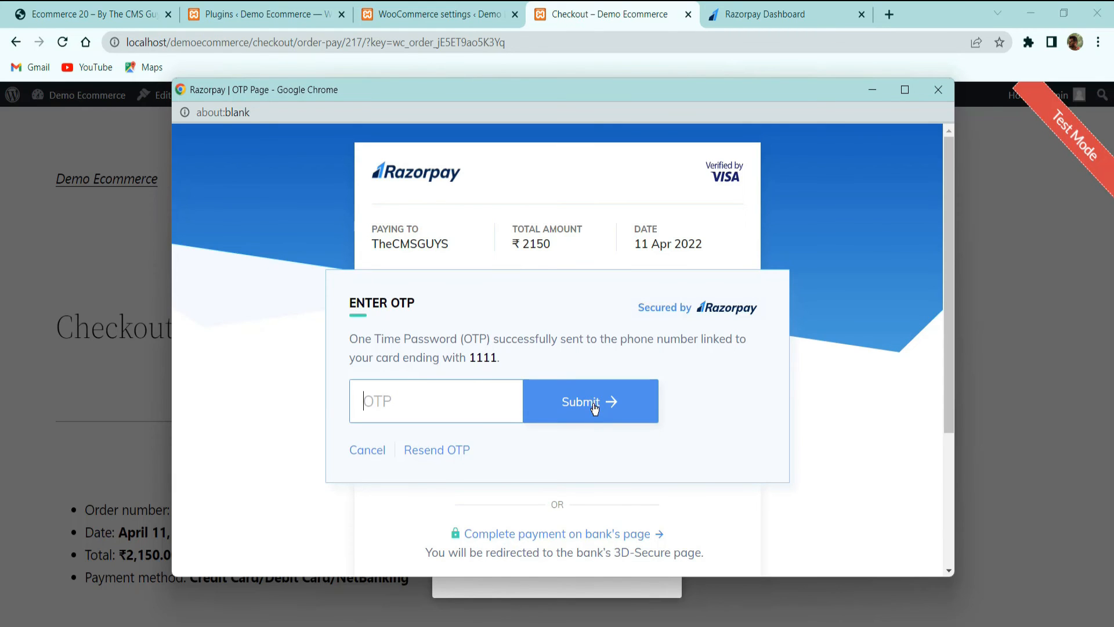
click(938, 89)
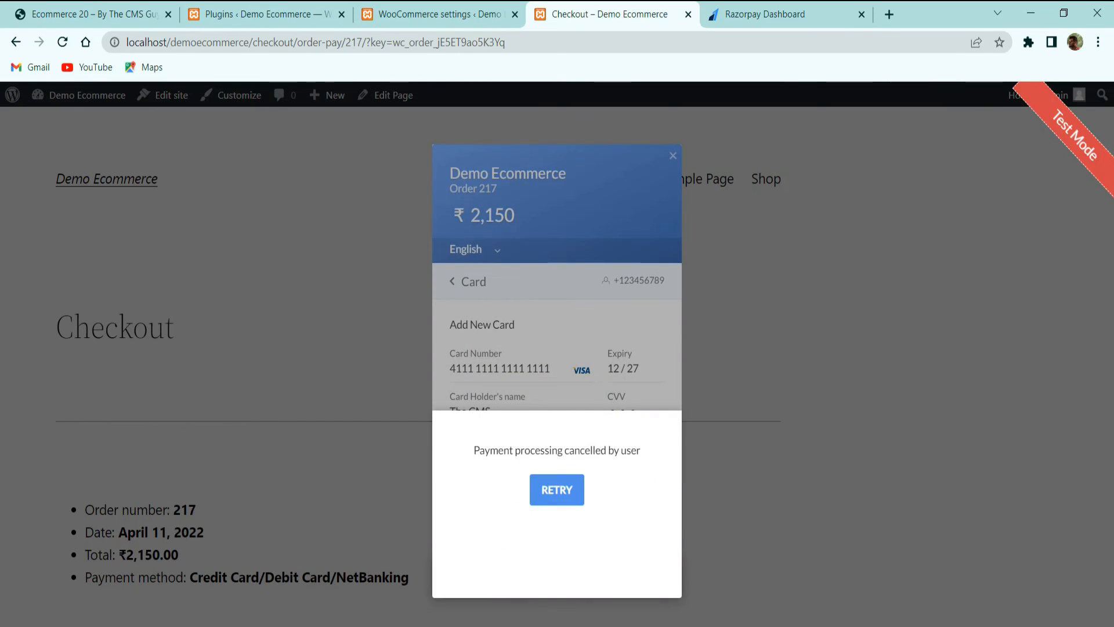
Retry and pay ₹2,150 through ICICI Netbanking, approving the demo bank payment as Success
click(557, 489)
click(473, 281)
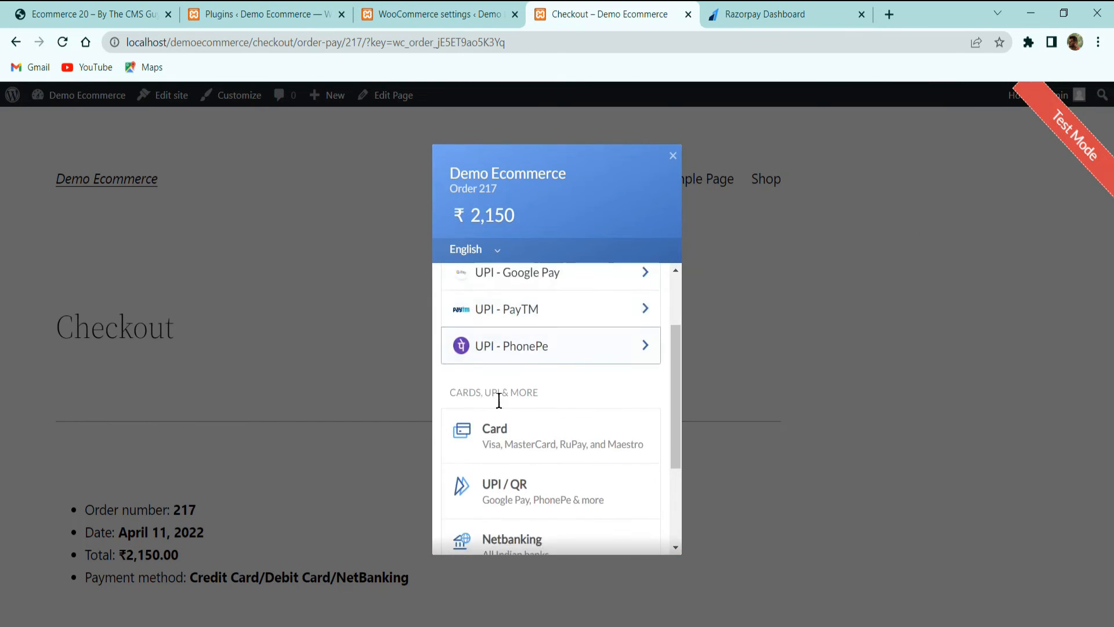
scroll(497, 399, down, 3)
click(521, 411)
click(492, 355)
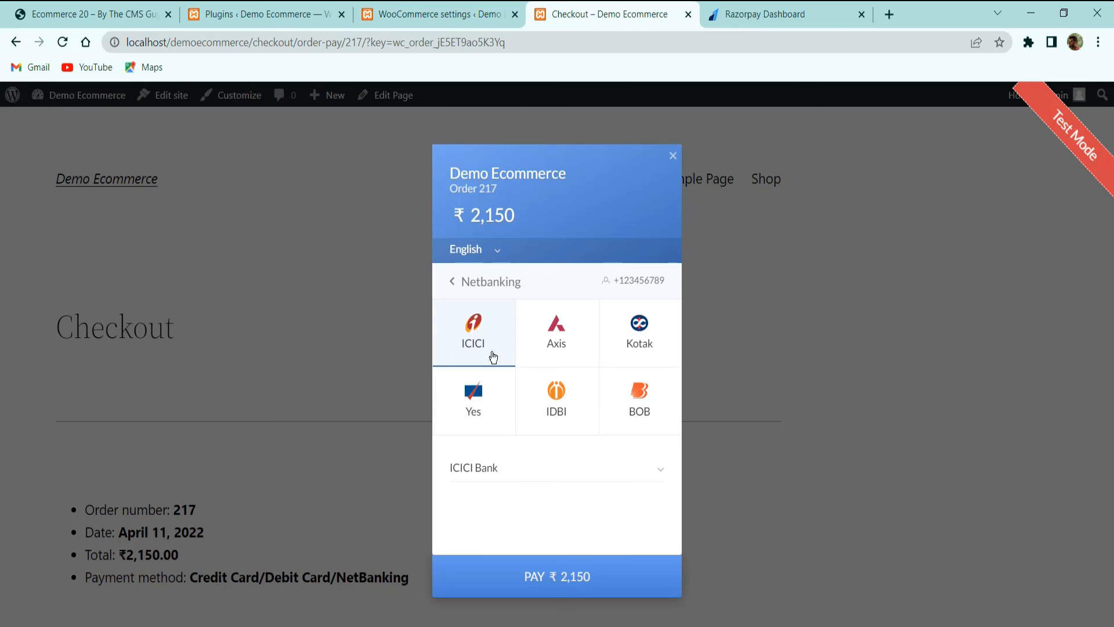
click(531, 570)
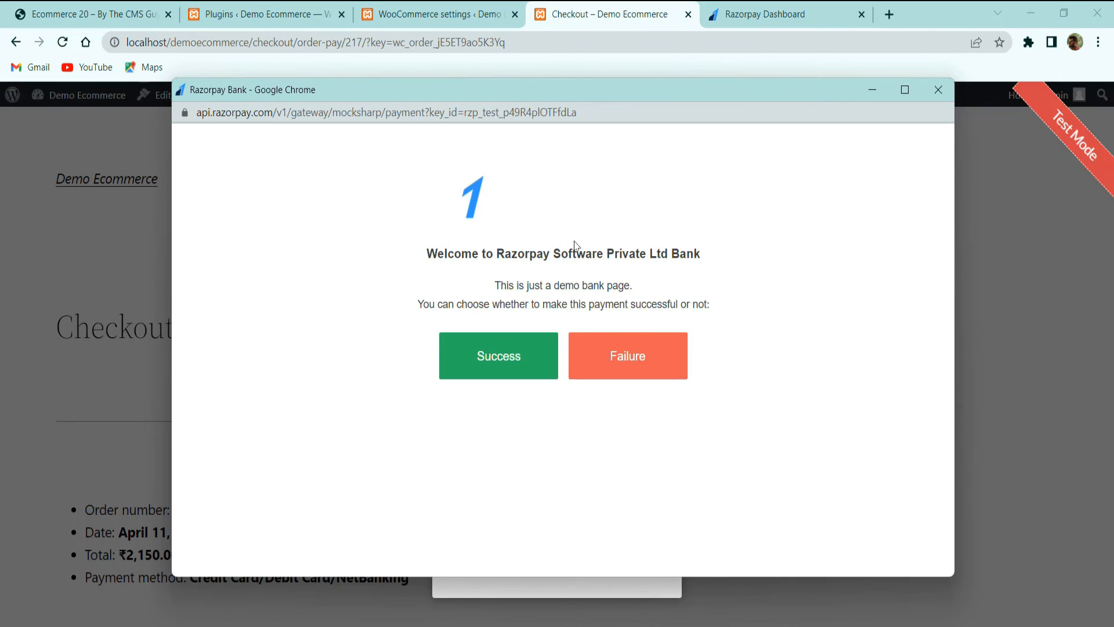
click(525, 355)
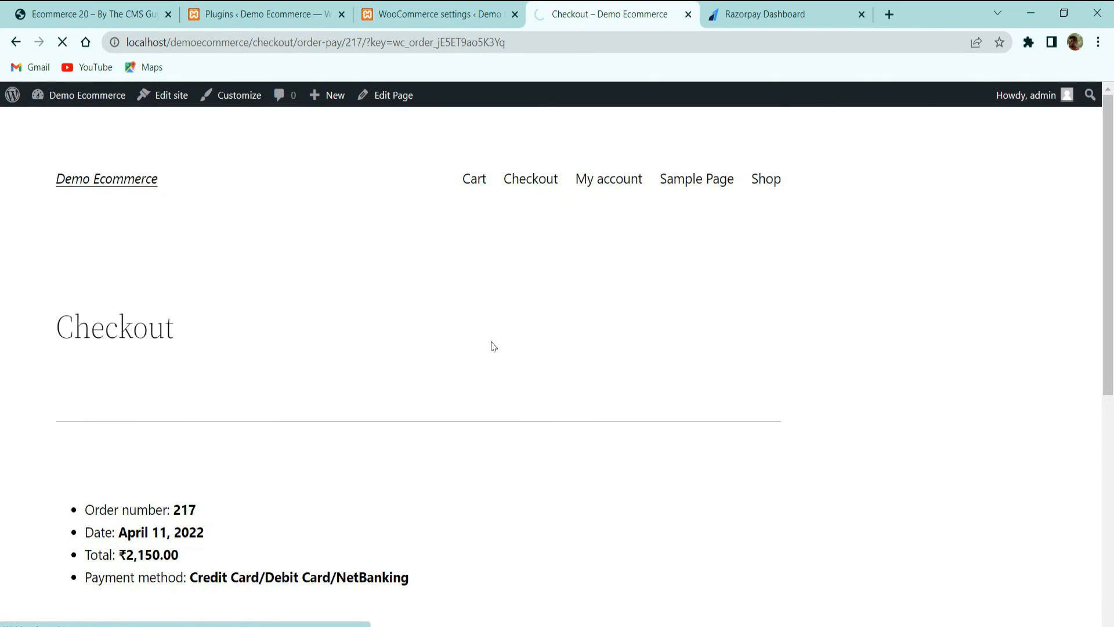
Highlight the order's payment method and order number 217 on the confirmation page
scroll(493, 344, down, 4)
scroll(303, 383, up, 3)
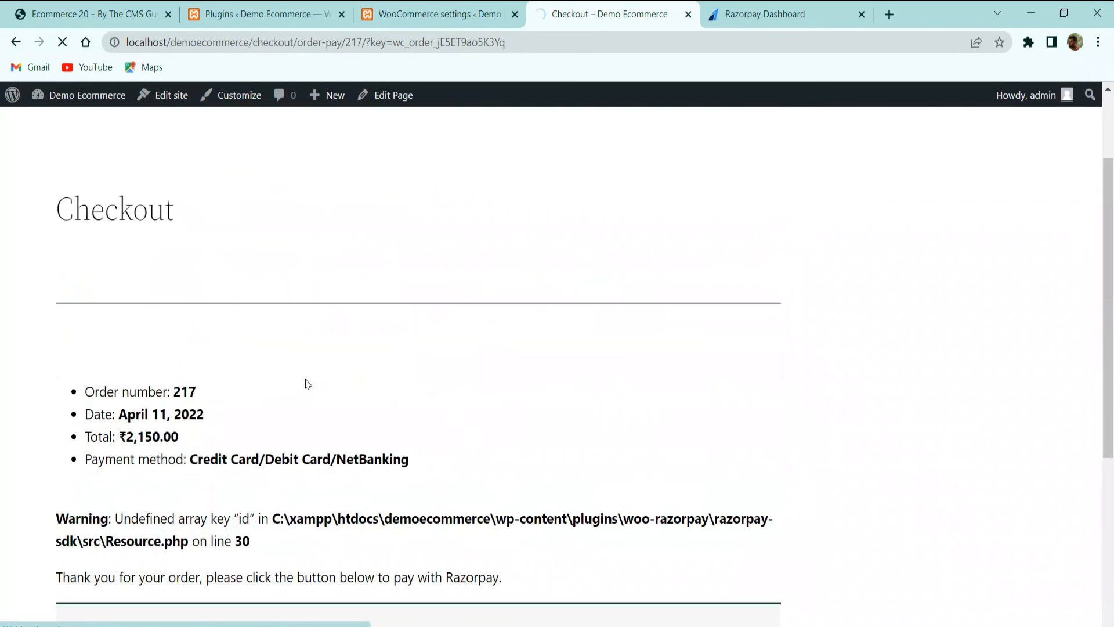
drag(135, 463, 473, 470)
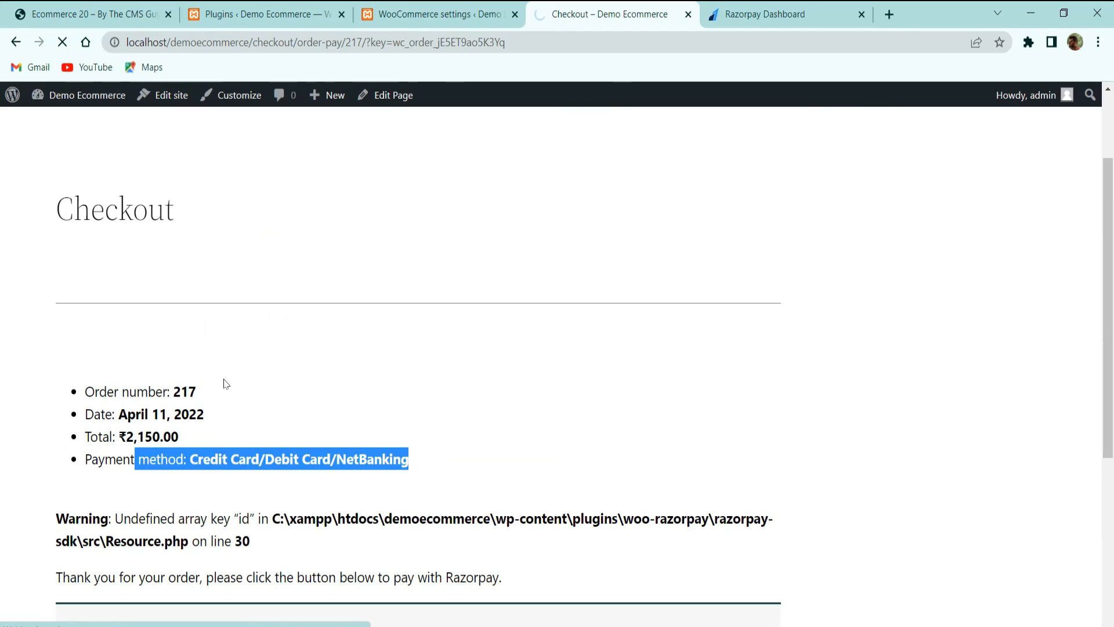
drag(157, 393, 210, 396)
click(212, 423)
click(459, 14)
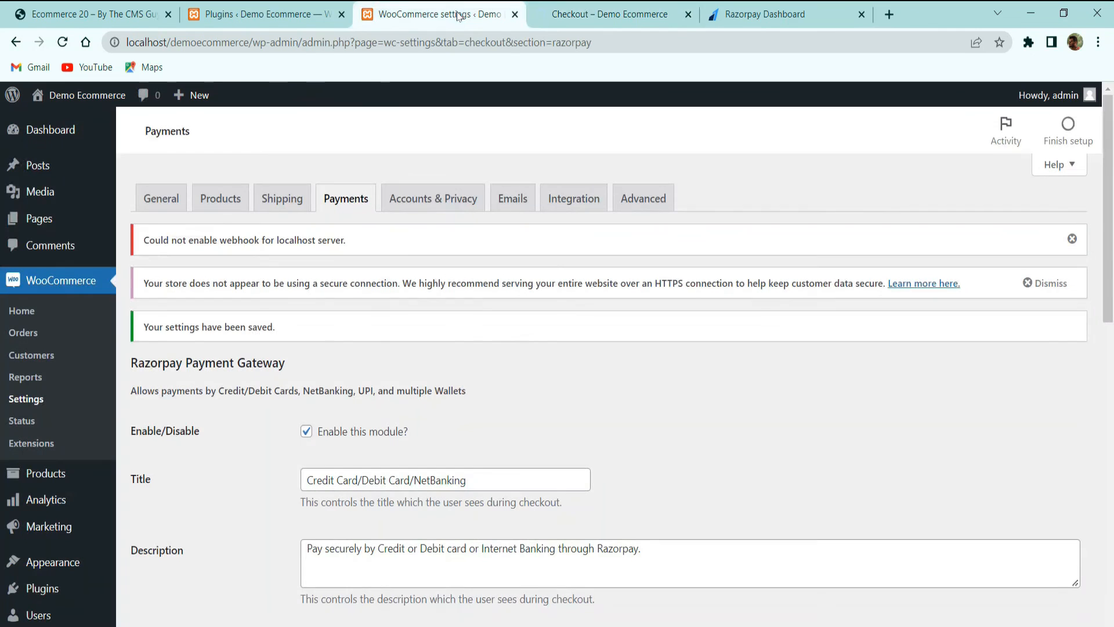
Reload the Plugins page and open WooCommerce Orders to confirm #217 is Processing at ₹2,150.00
click(278, 16)
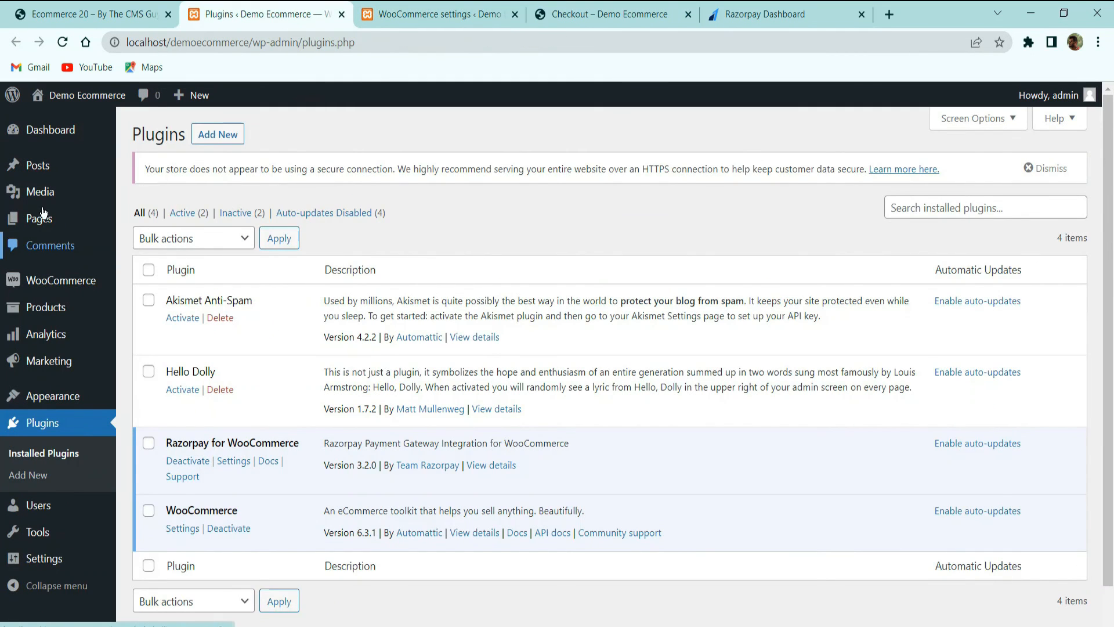
click(62, 44)
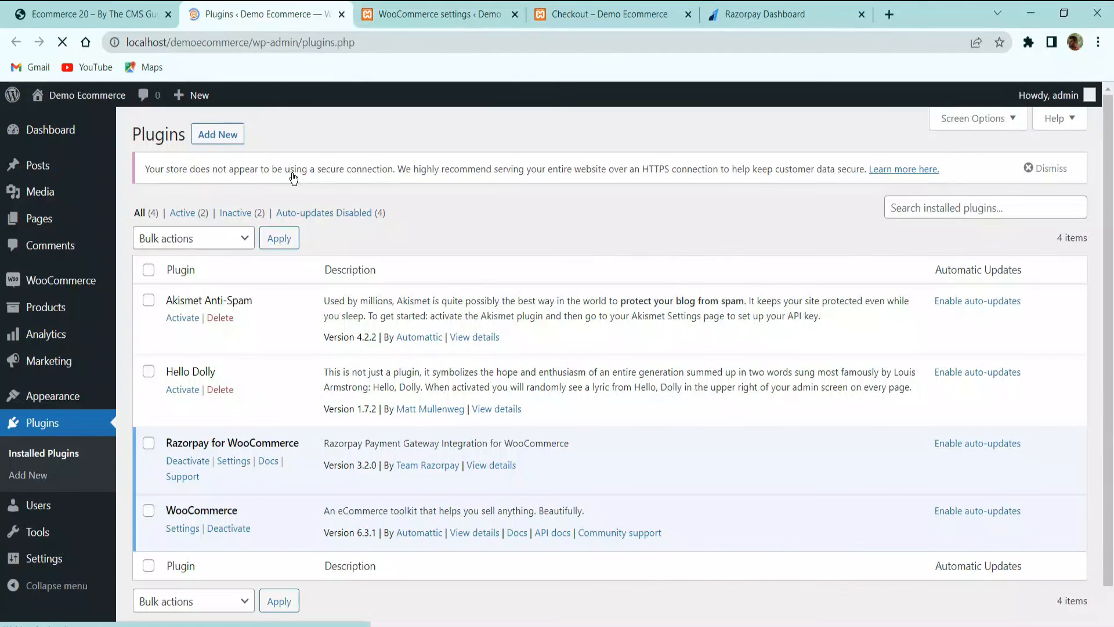
scroll(74, 329, down, 1)
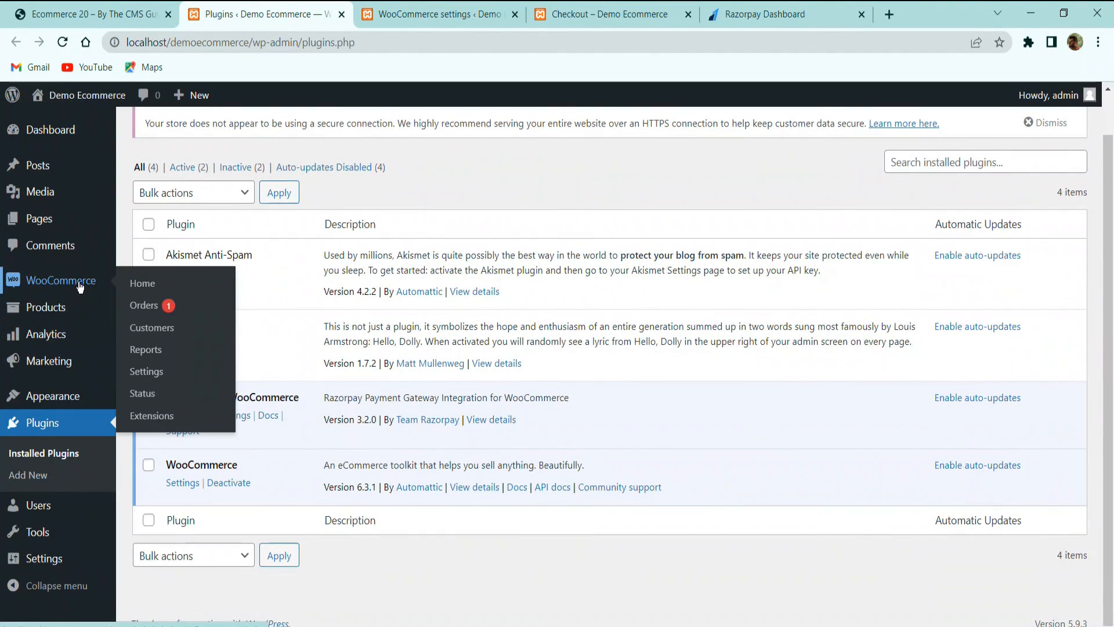
click(155, 308)
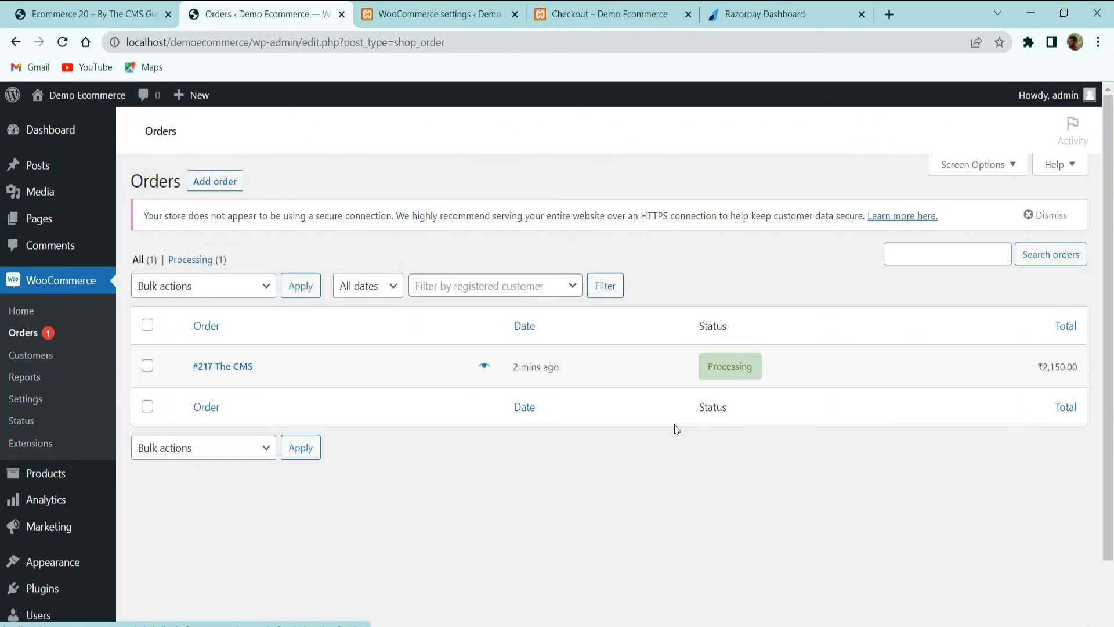
Visit the Demo Ecommerce storefront homepage, then go to the WordPress Dashboard
mouse_move(62, 141)
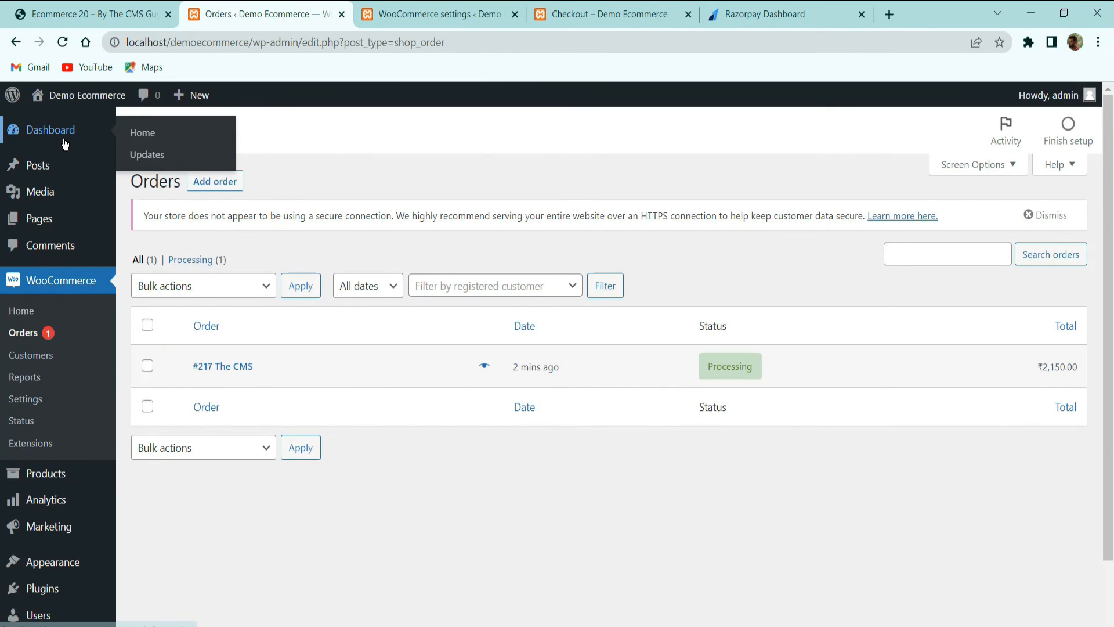
mouse_move(69, 95)
click(53, 120)
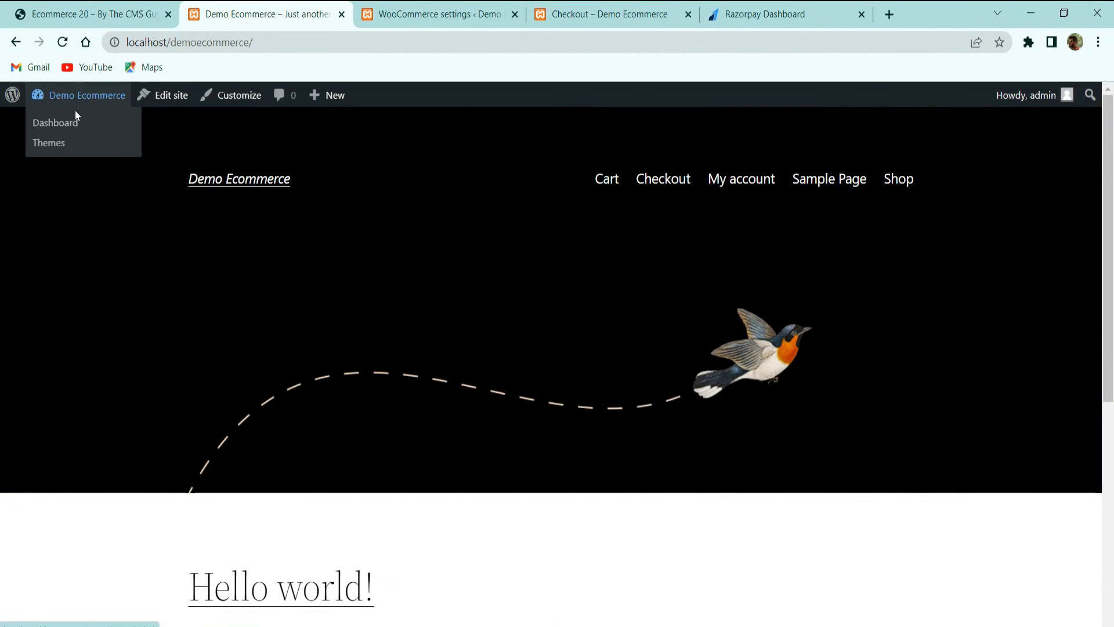
click(72, 124)
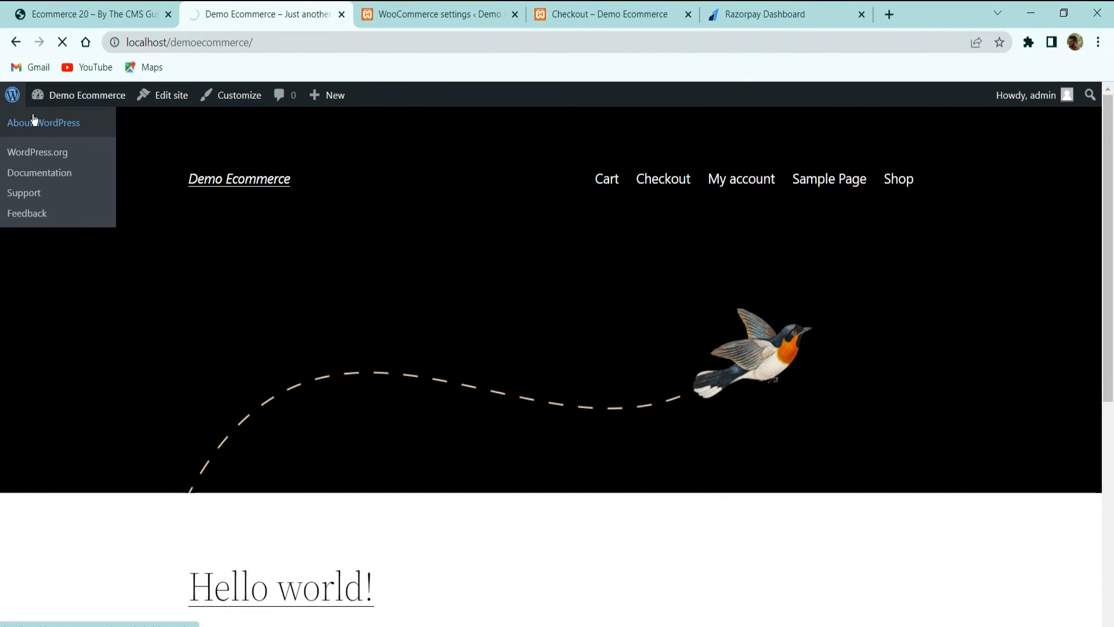